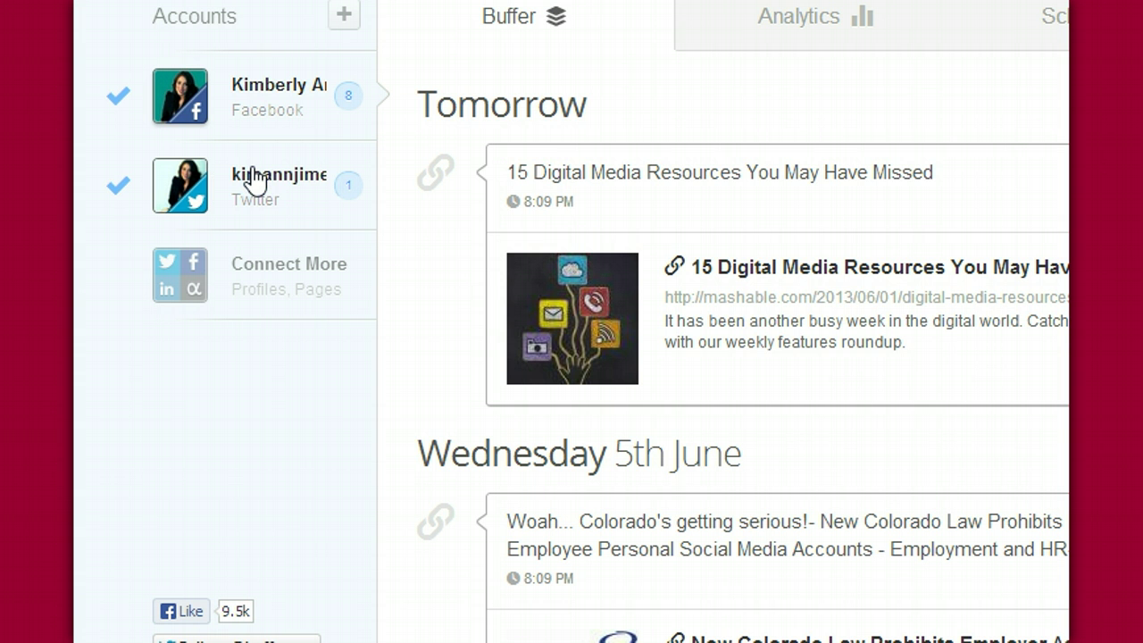
Deselect the Twitter account in the Accounts sidebar so only the Facebook queue remains
{"action": "left_click", "coordinate": [214, 227]}
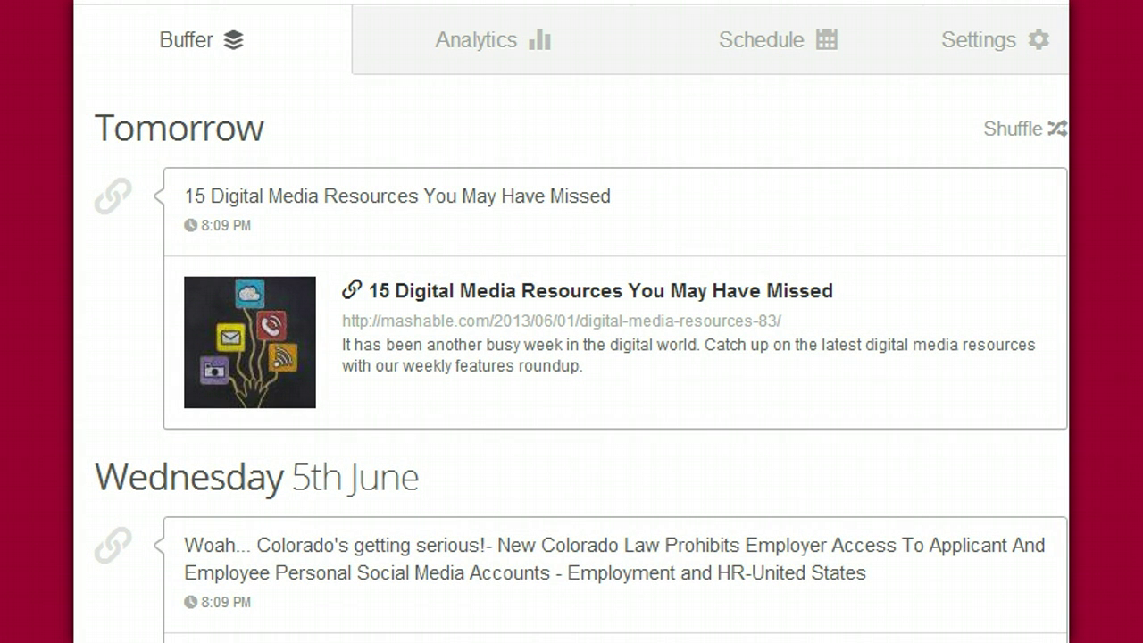
{"action": "scroll", "coordinate": [571, 357], "scroll_direction": "down", "scroll_amount": 11}
{"action": "scroll", "coordinate": [571, 357], "scroll_direction": "down", "scroll_amount": 9}
{"action": "scroll", "coordinate": [571, 357], "scroll_direction": "down", "scroll_amount": 1}
{"action": "scroll", "coordinate": [571, 357], "scroll_direction": "down", "scroll_amount": 2}
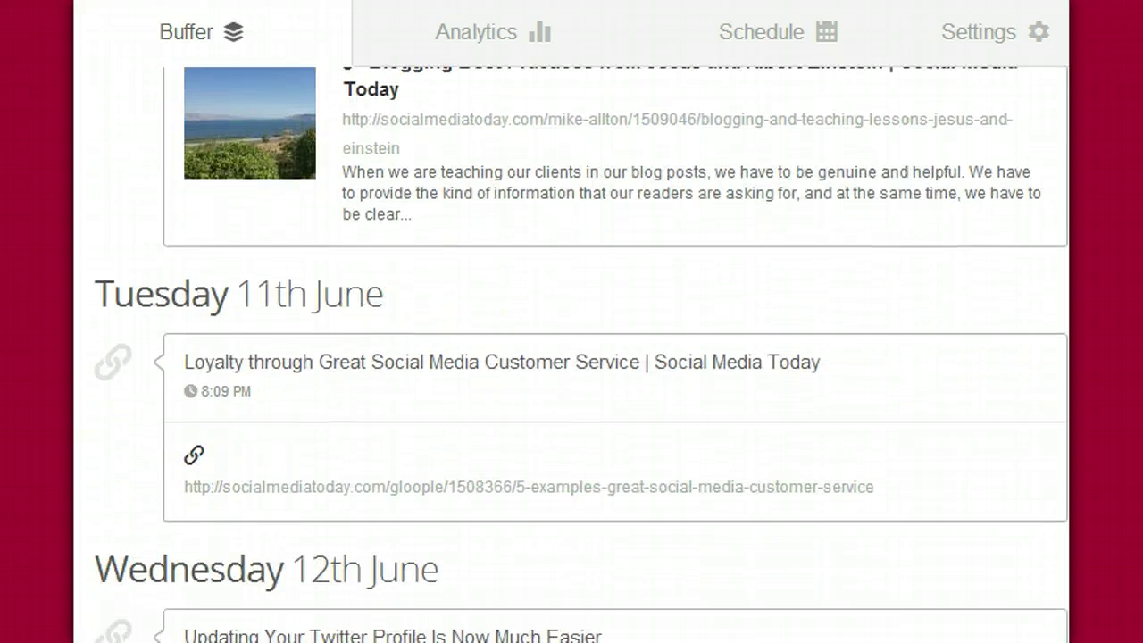
{"action": "scroll", "coordinate": [572, 357], "scroll_direction": "up", "scroll_amount": 20}
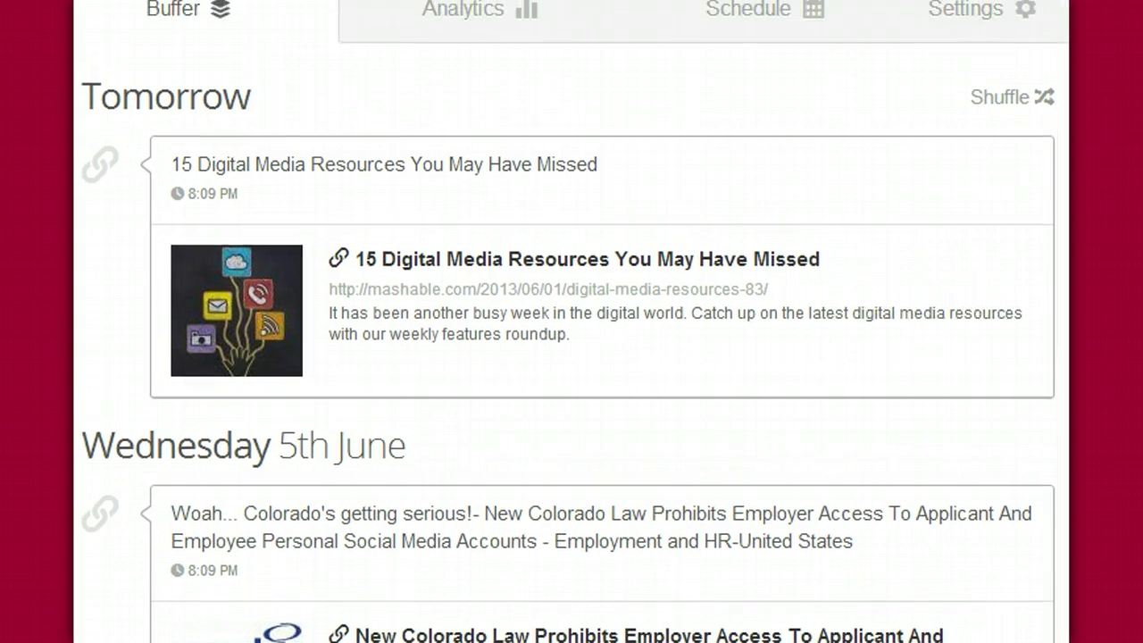
Show the posting schedule: 8:09 PM New York time every day except Saturday
{"action": "left_click", "coordinate": [755, 38]}
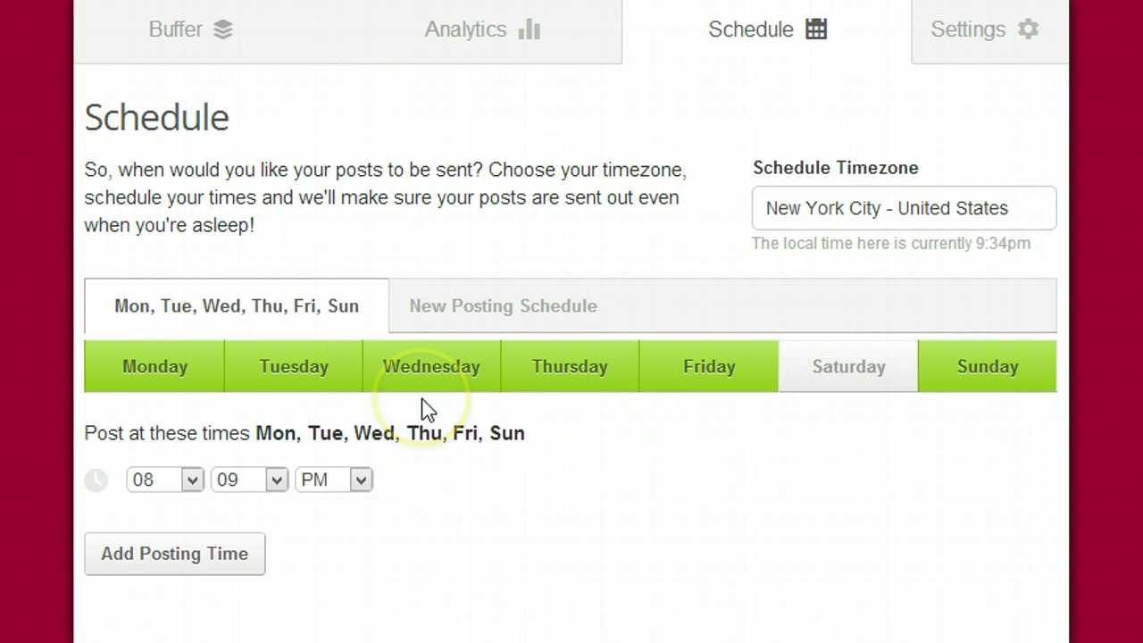
Add two extra posting times and toggle Monday through Thursday off and back on
{"action": "left_click", "coordinate": [225, 555]}
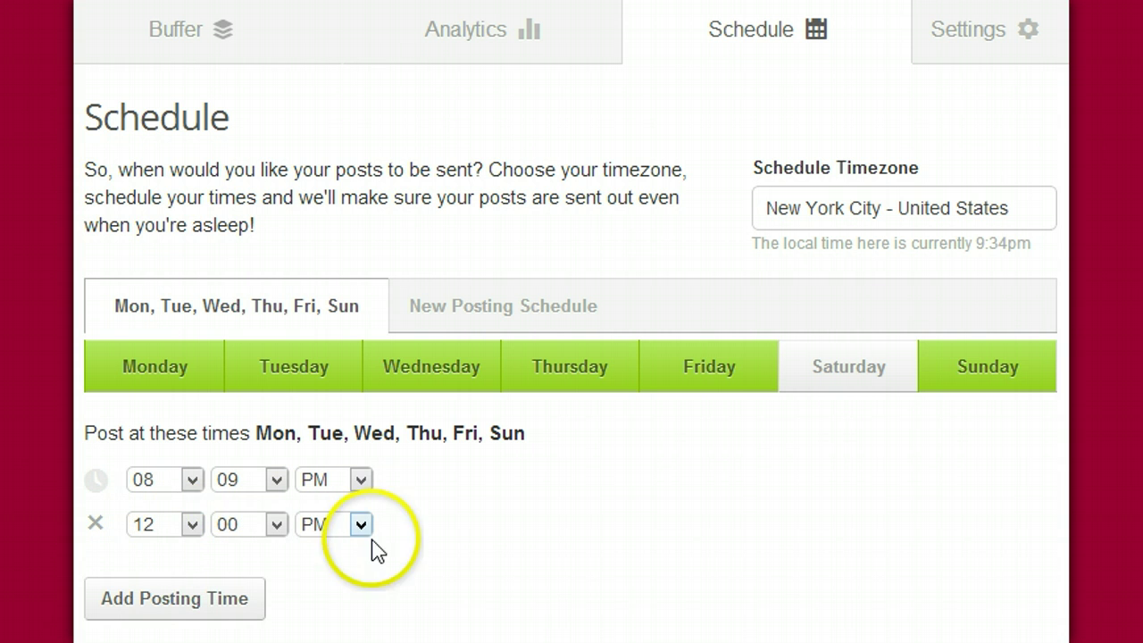
{"action": "left_click", "coordinate": [204, 601]}
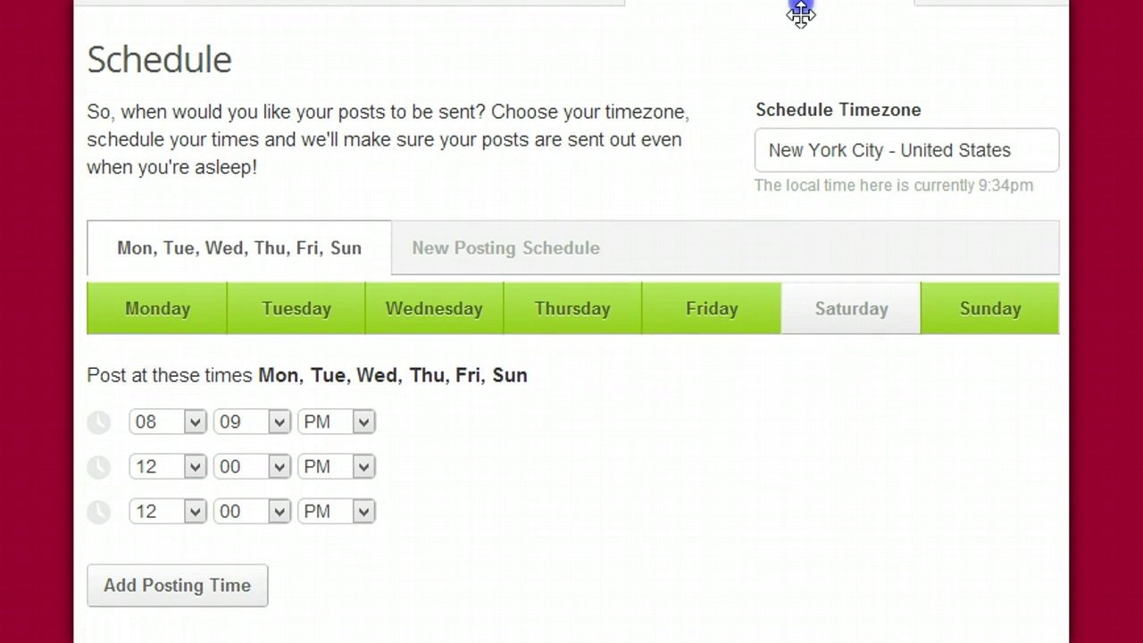
{"action": "left_click", "coordinate": [202, 308]}
{"action": "left_click", "coordinate": [203, 310]}
{"action": "left_click", "coordinate": [268, 307]}
{"action": "left_click", "coordinate": [396, 318]}
{"action": "left_click", "coordinate": [521, 310]}
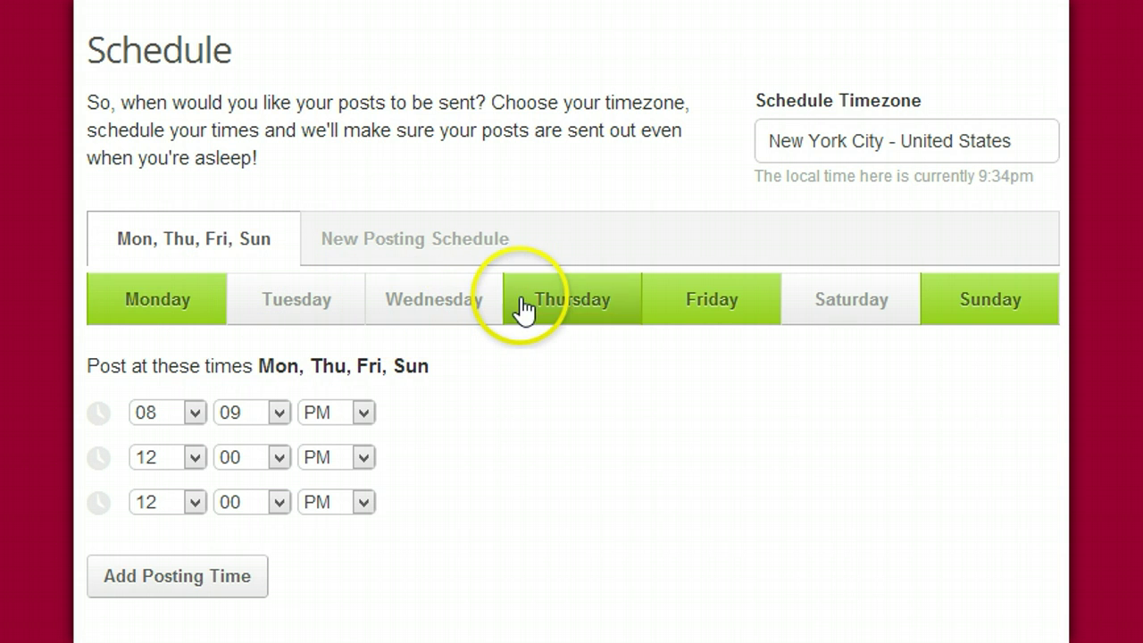
{"action": "left_click", "coordinate": [433, 311]}
{"action": "left_click", "coordinate": [326, 311]}
{"action": "left_click", "coordinate": [541, 298]}
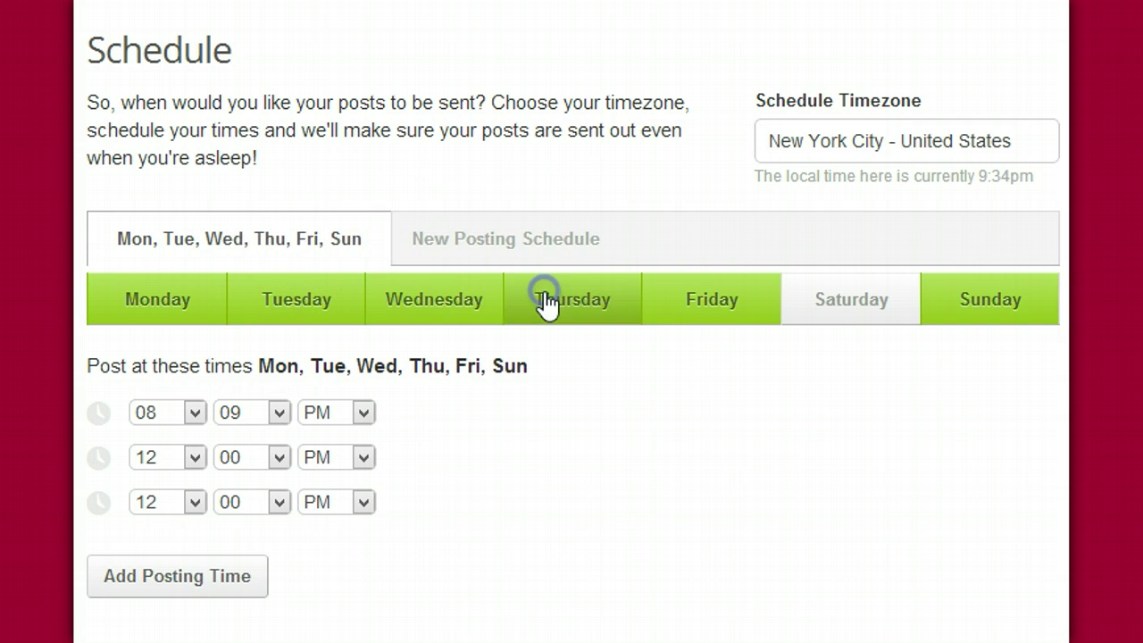
Remove the extra 12:00 PM row and the 08:09 PM row, leaving one 12:00 PM time
{"action": "mouse_move", "coordinate": [177, 489]}
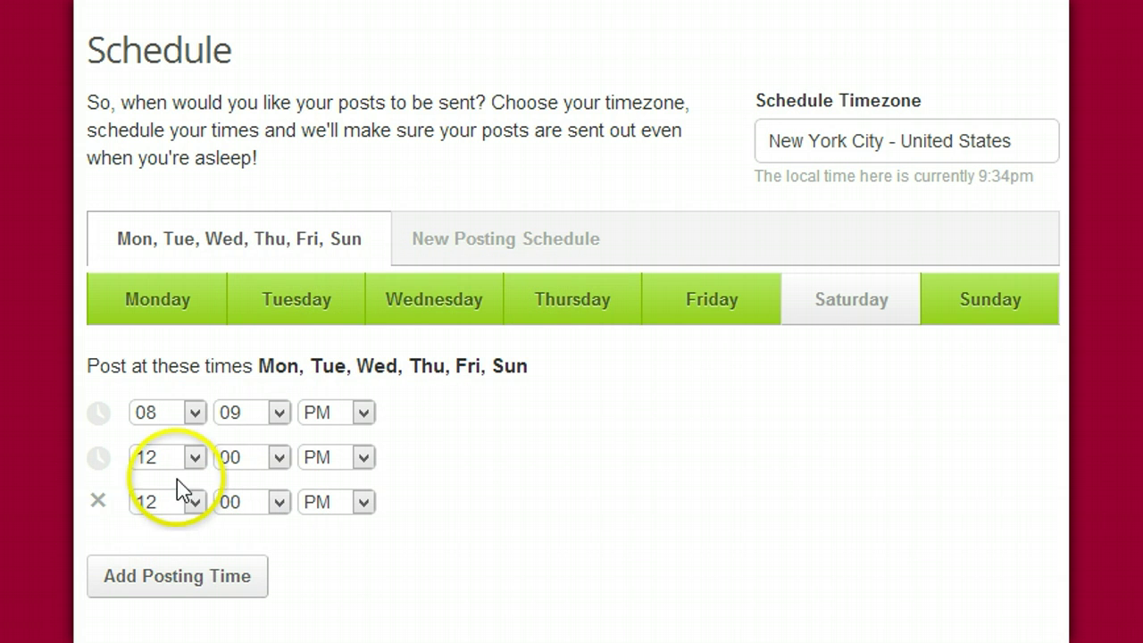
{"action": "left_click", "coordinate": [98, 501]}
{"action": "left_click", "coordinate": [99, 458]}
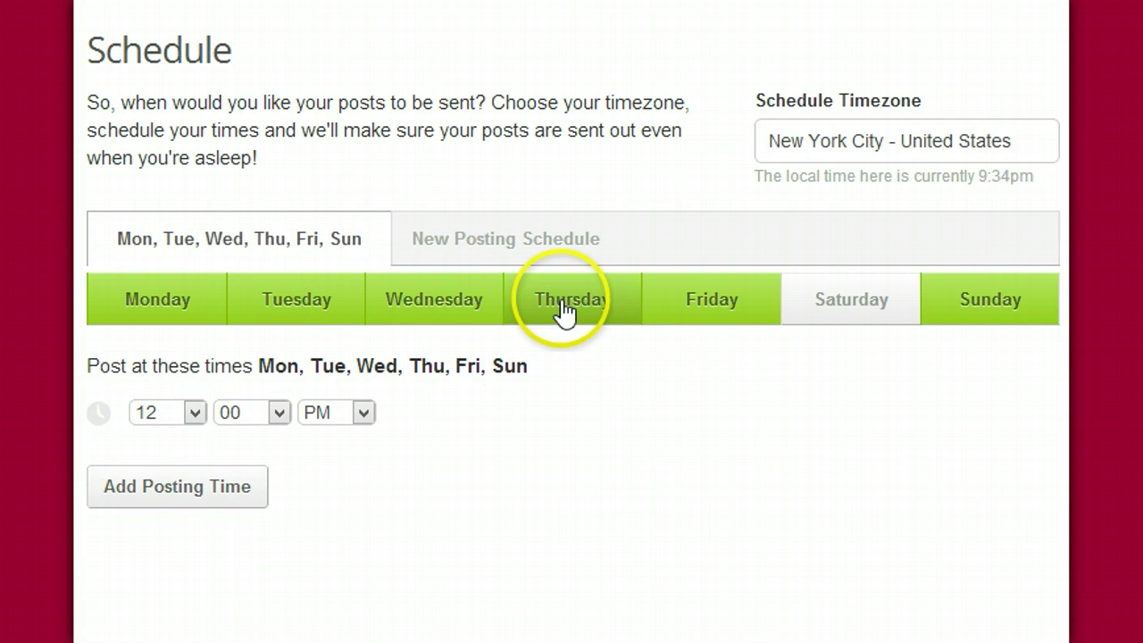
Set the posting time's hour to 08 so posts go out at 08:00 PM
{"action": "left_click", "coordinate": [504, 243]}
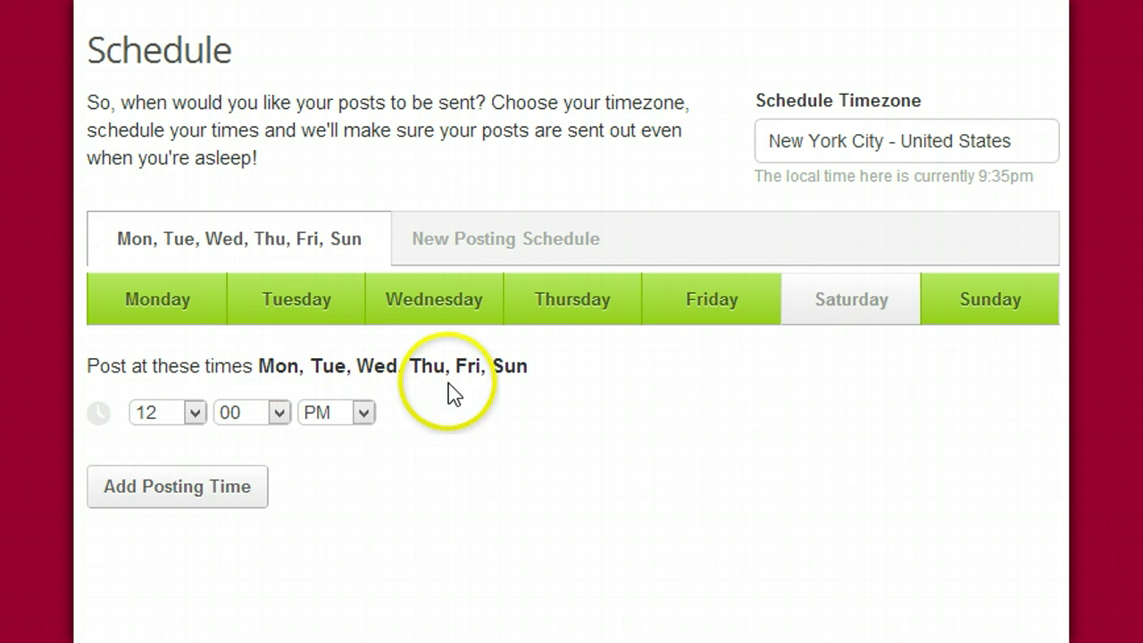
{"action": "left_click", "coordinate": [195, 412]}
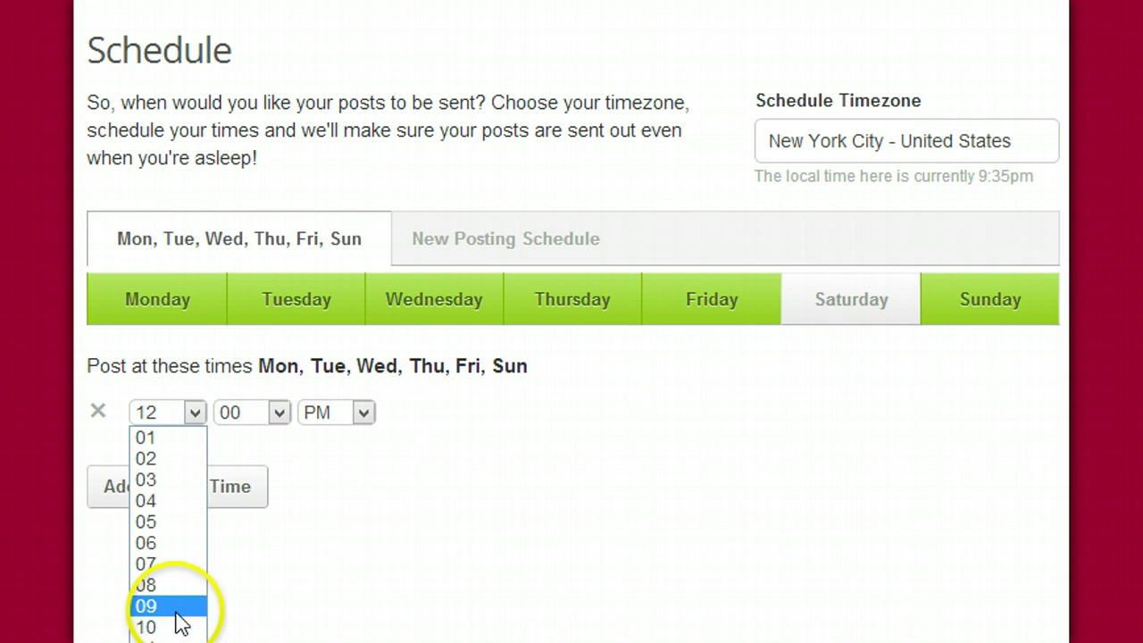
{"action": "left_click", "coordinate": [169, 585]}
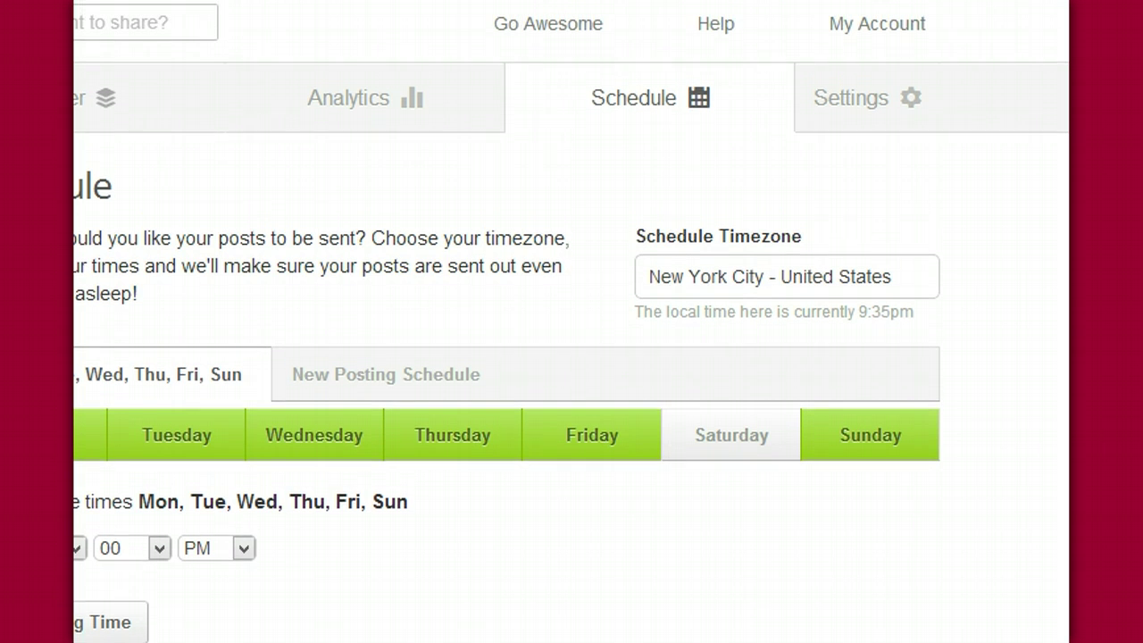
View Analytics and scroll through sent posts' comments, likes, clicks, reach and shares
{"action": "left_click", "coordinate": [395, 94]}
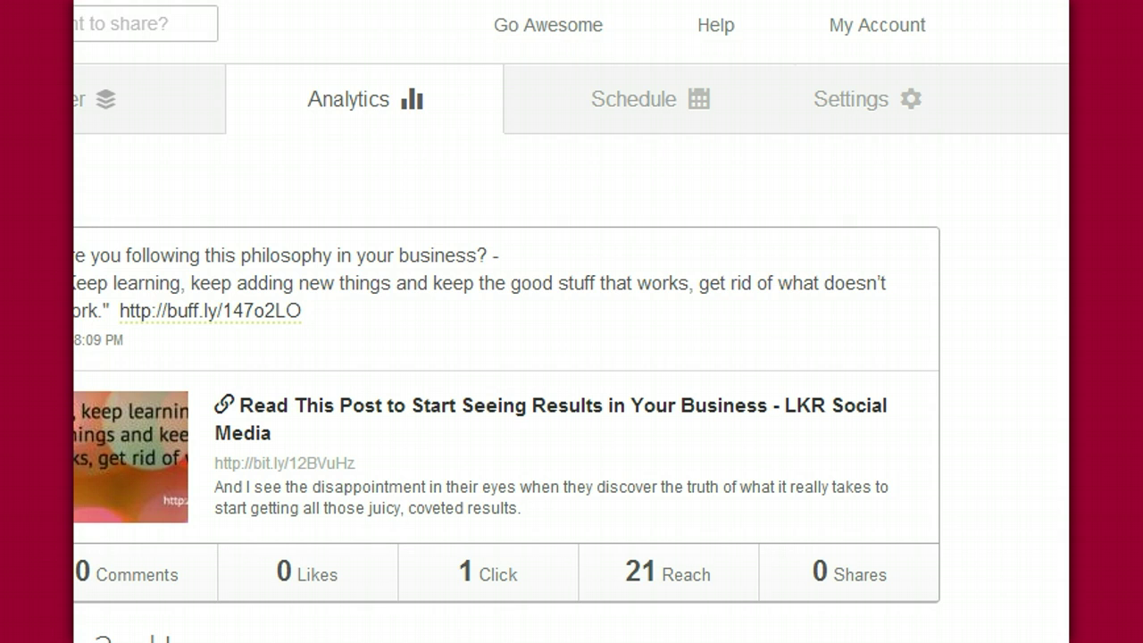
{"action": "scroll", "coordinate": [508, 348], "scroll_direction": "down", "scroll_amount": 10}
{"action": "scroll", "coordinate": [508, 349], "scroll_direction": "down", "scroll_amount": 10}
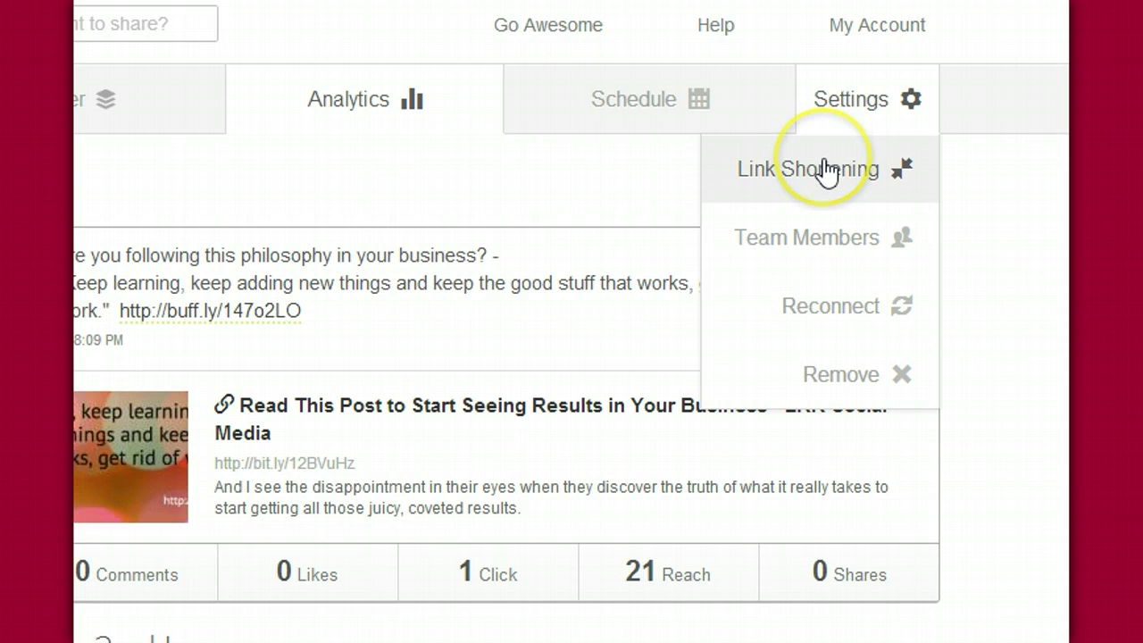
Check the Link Shortening settings
{"action": "left_click", "coordinate": [825, 169]}
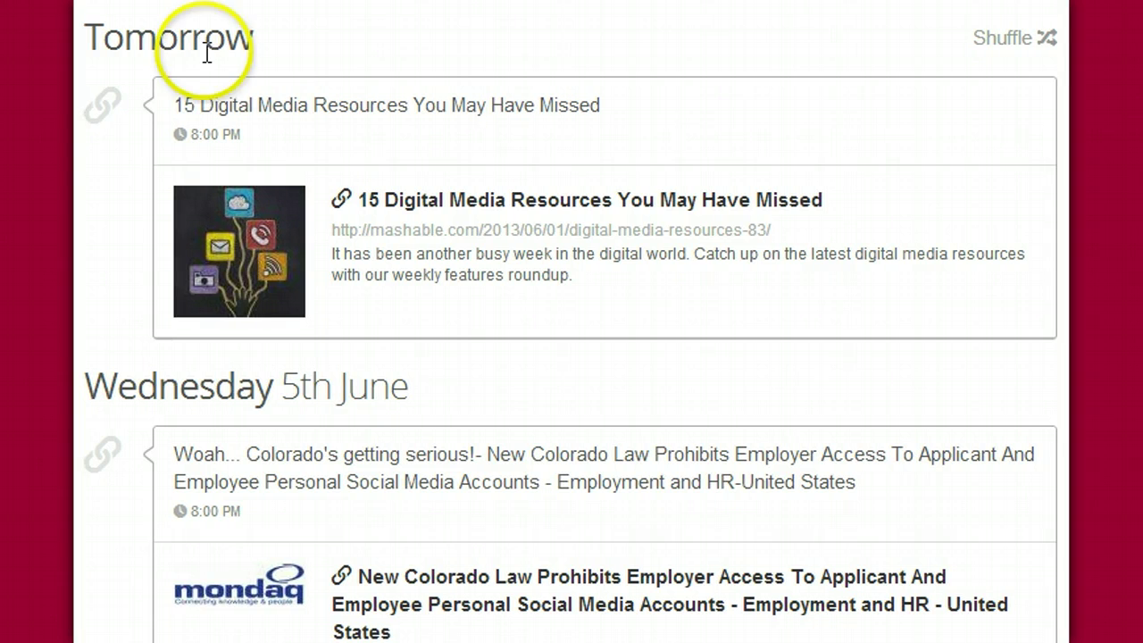
{"action": "mouse_move", "coordinate": [208, 148]}
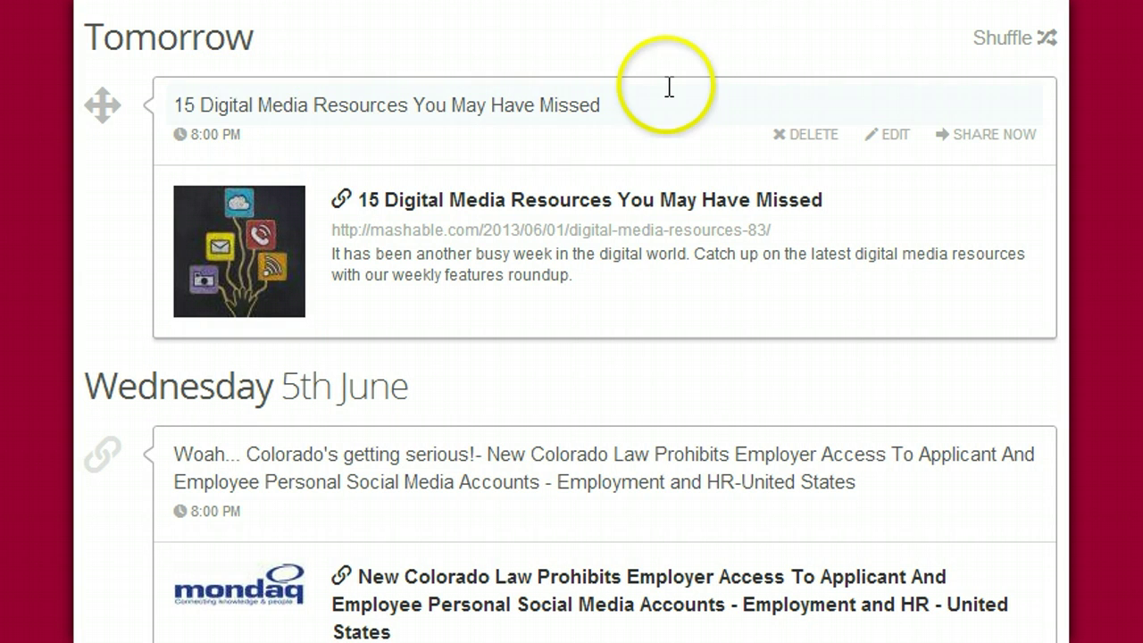
{"action": "left_click", "coordinate": [890, 143]}
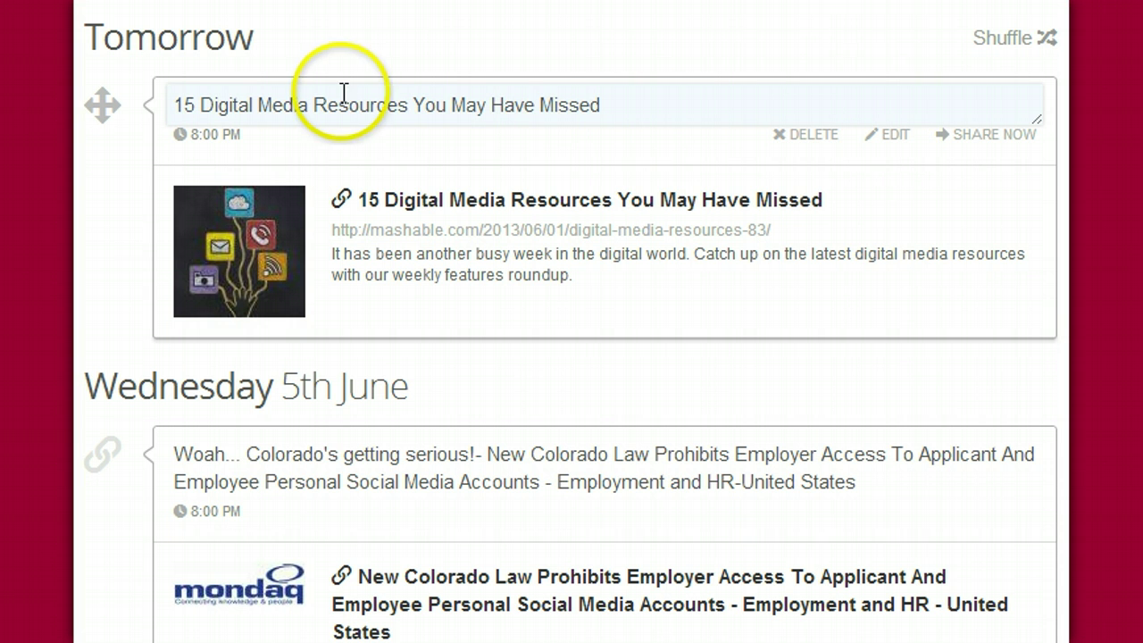
{"action": "left_click", "coordinate": [388, 173]}
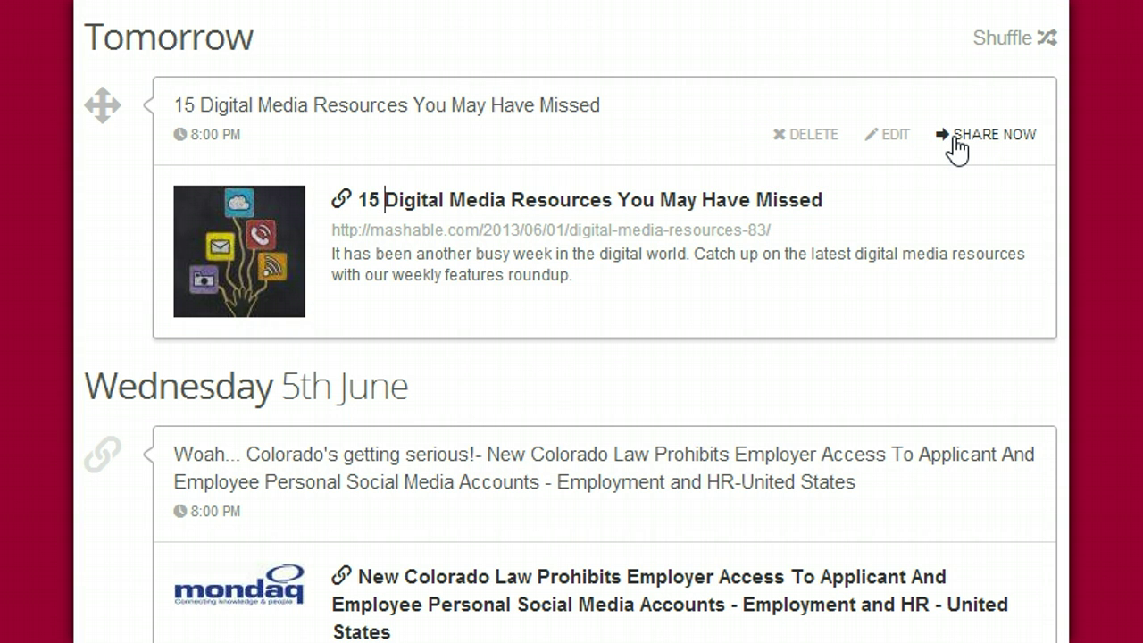
{"action": "left_click", "coordinate": [798, 159]}
{"action": "left_click", "coordinate": [379, 178]}
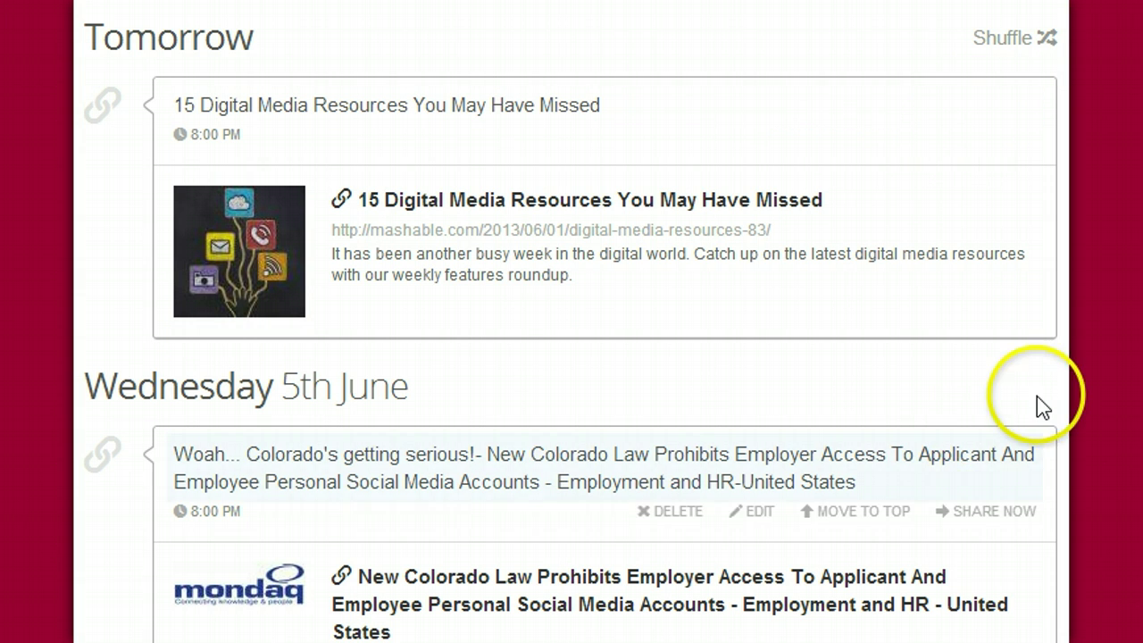
Move the Colorado employer social media law post to the top of the queue
{"action": "scroll", "coordinate": [572, 321], "scroll_direction": "down", "scroll_amount": 3}
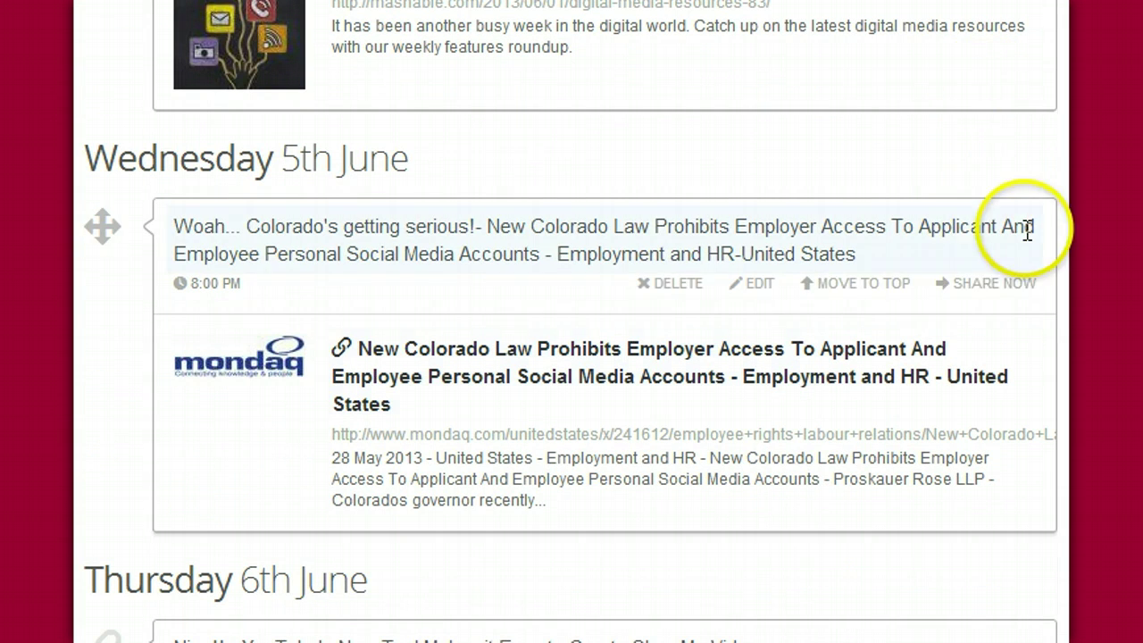
{"action": "mouse_move", "coordinate": [1041, 352]}
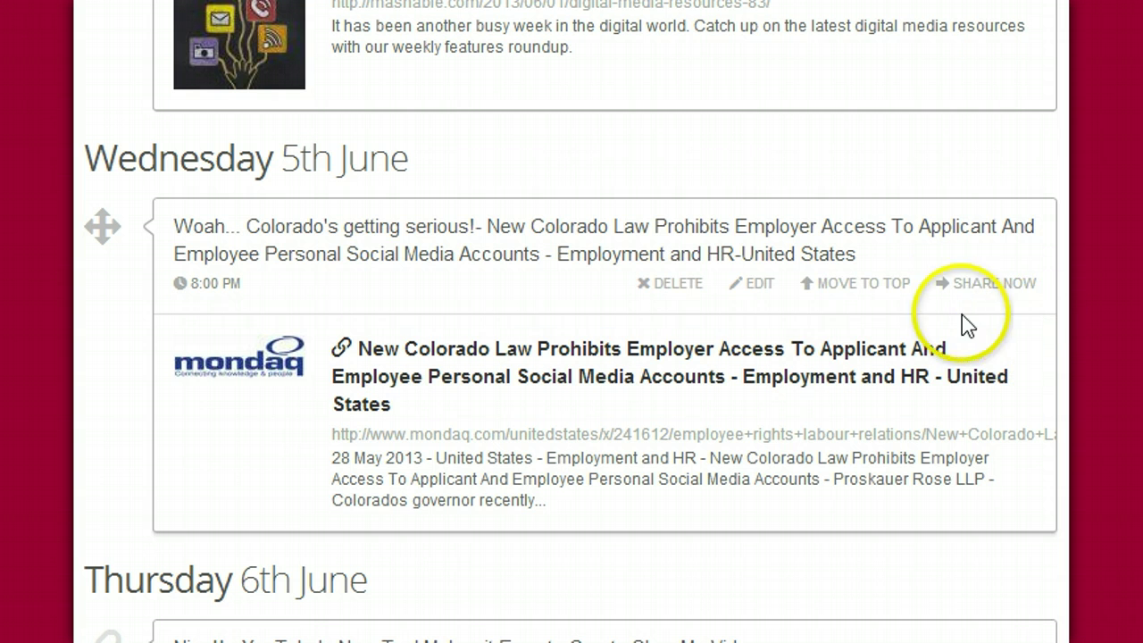
{"action": "left_click", "coordinate": [880, 287]}
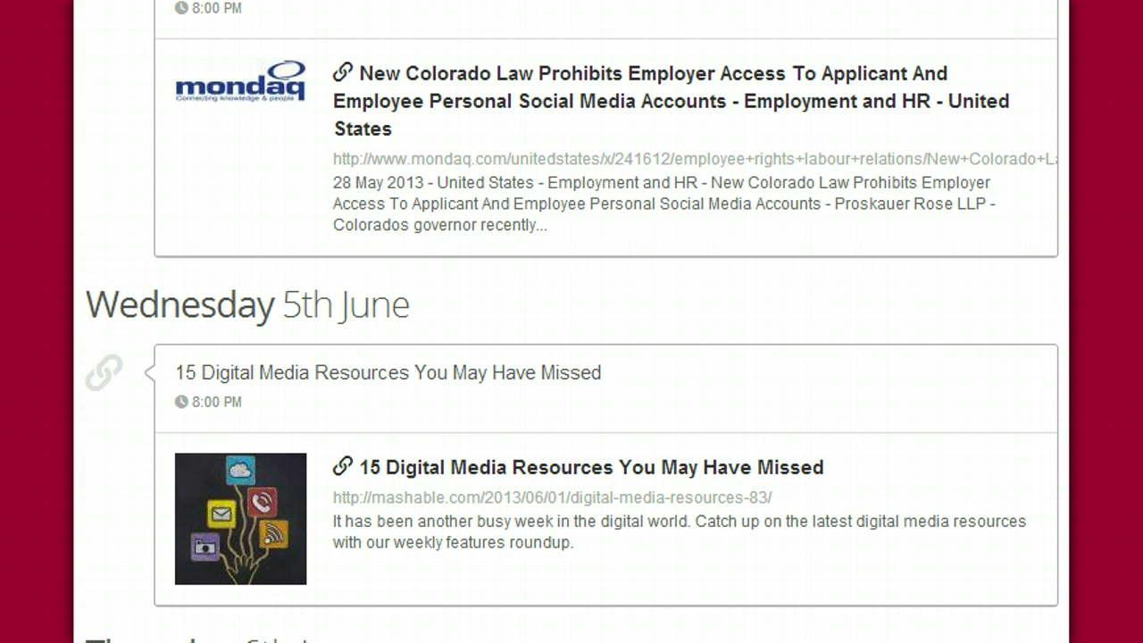
Move the 15 Digital Media Resources post ahead of the Colorado post
{"action": "scroll", "coordinate": [572, 321], "scroll_direction": "down", "scroll_amount": 2}
{"action": "scroll", "coordinate": [572, 321], "scroll_direction": "up", "scroll_amount": 5}
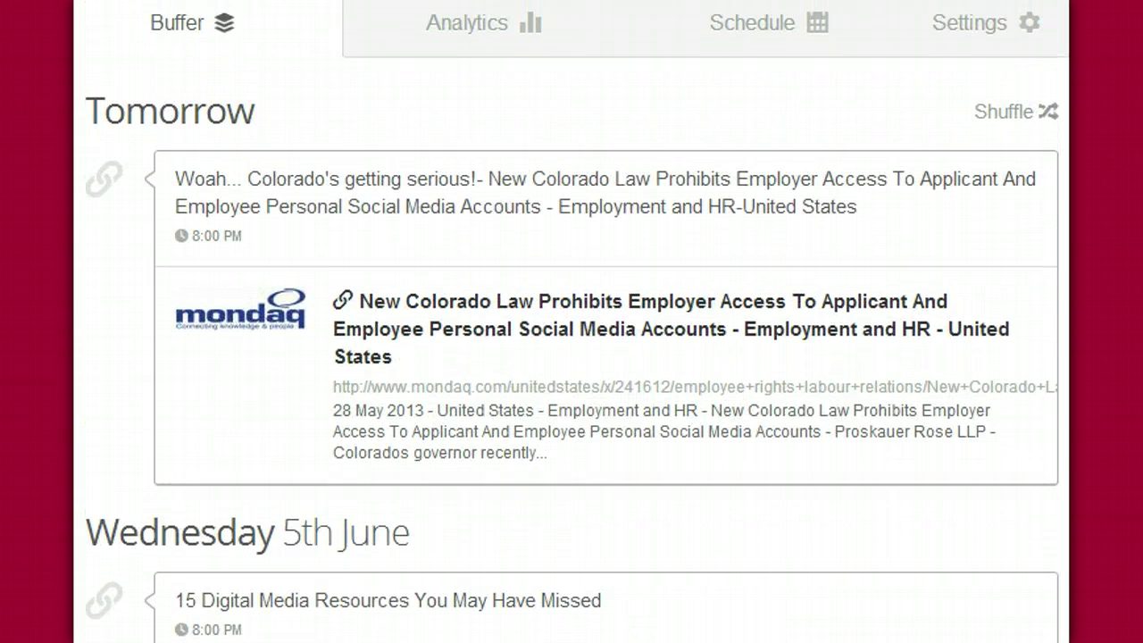
{"action": "mouse_move", "coordinate": [949, 255]}
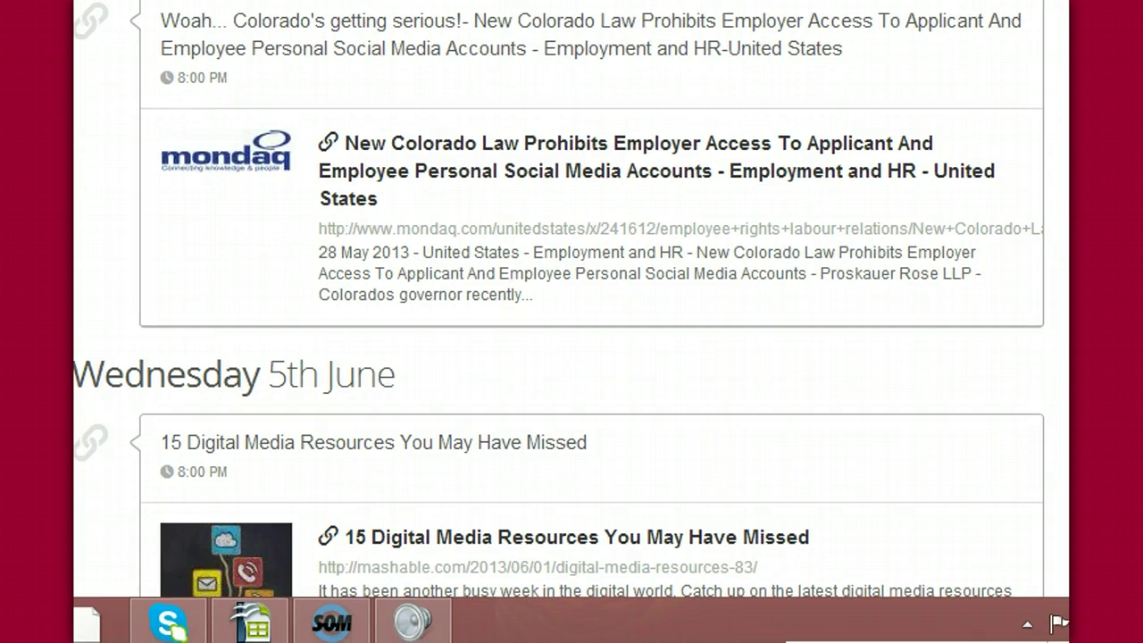
{"action": "scroll", "coordinate": [571, 357], "scroll_direction": "down", "scroll_amount": 3}
{"action": "mouse_move", "coordinate": [949, 186]}
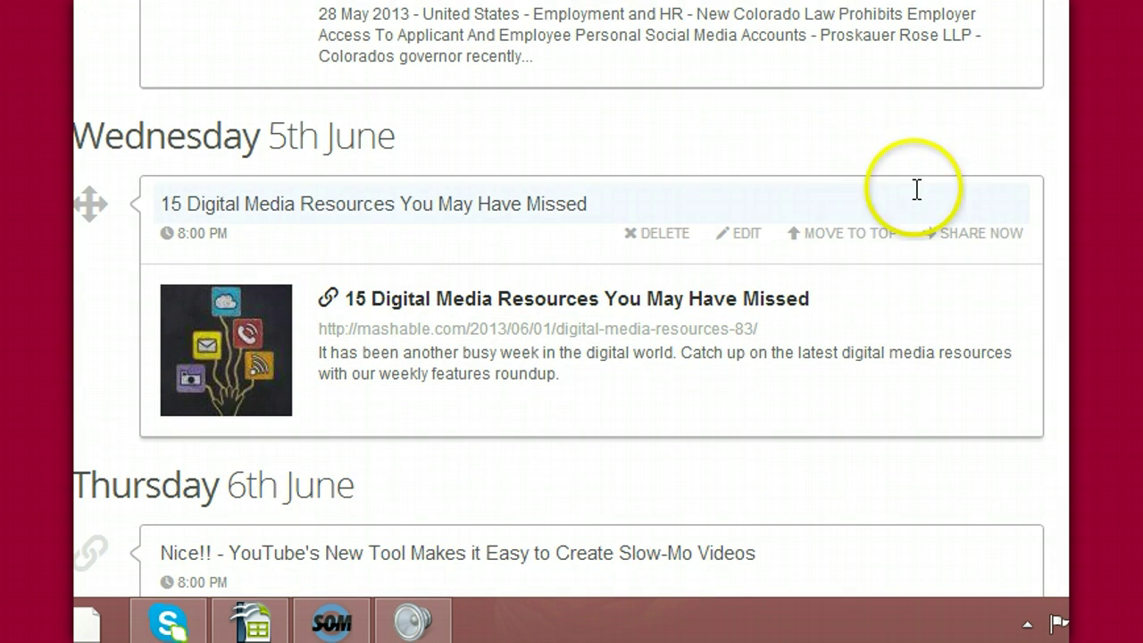
{"action": "left_click", "coordinate": [855, 243]}
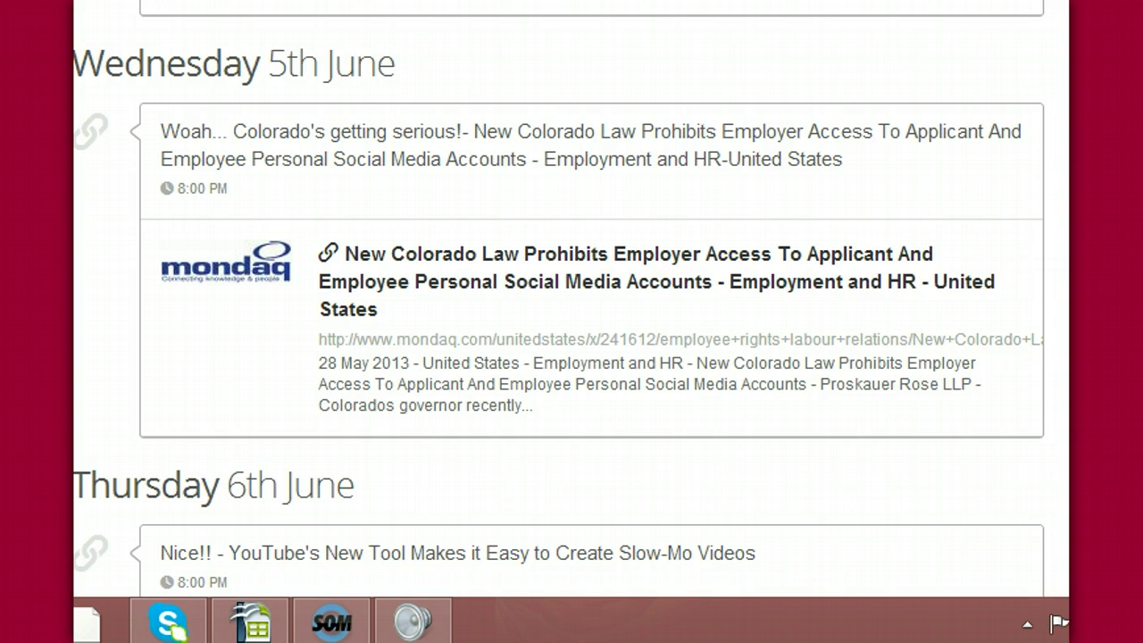
{"action": "scroll", "coordinate": [559, 295], "scroll_direction": "up", "scroll_amount": 3}
{"action": "mouse_move", "coordinate": [780, 12]}
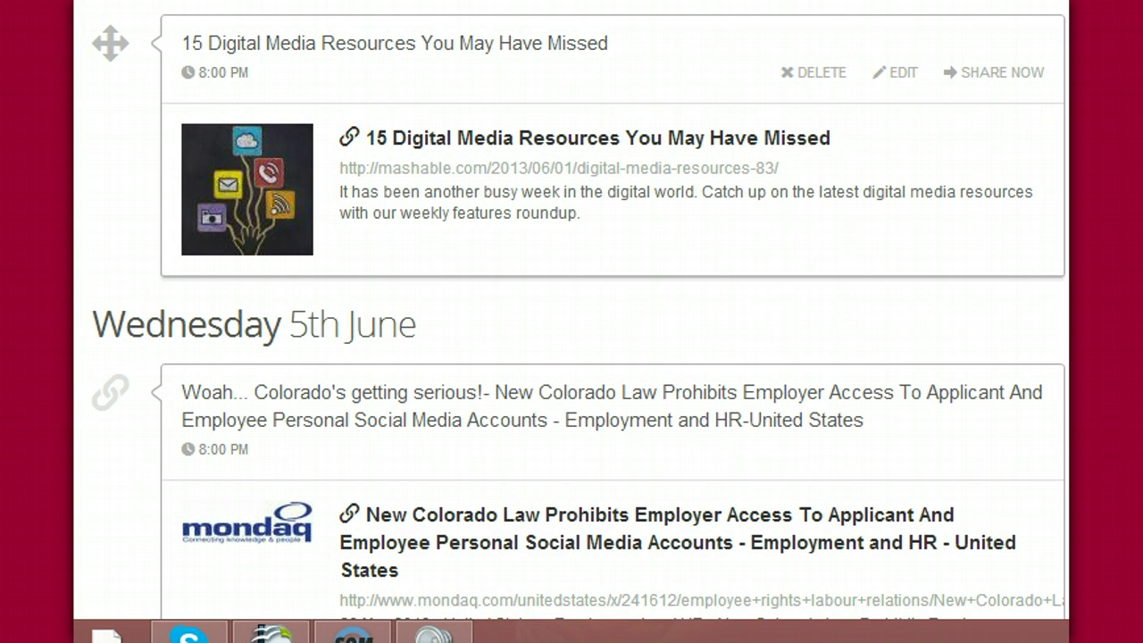
{"action": "left_click", "coordinate": [454, 37]}
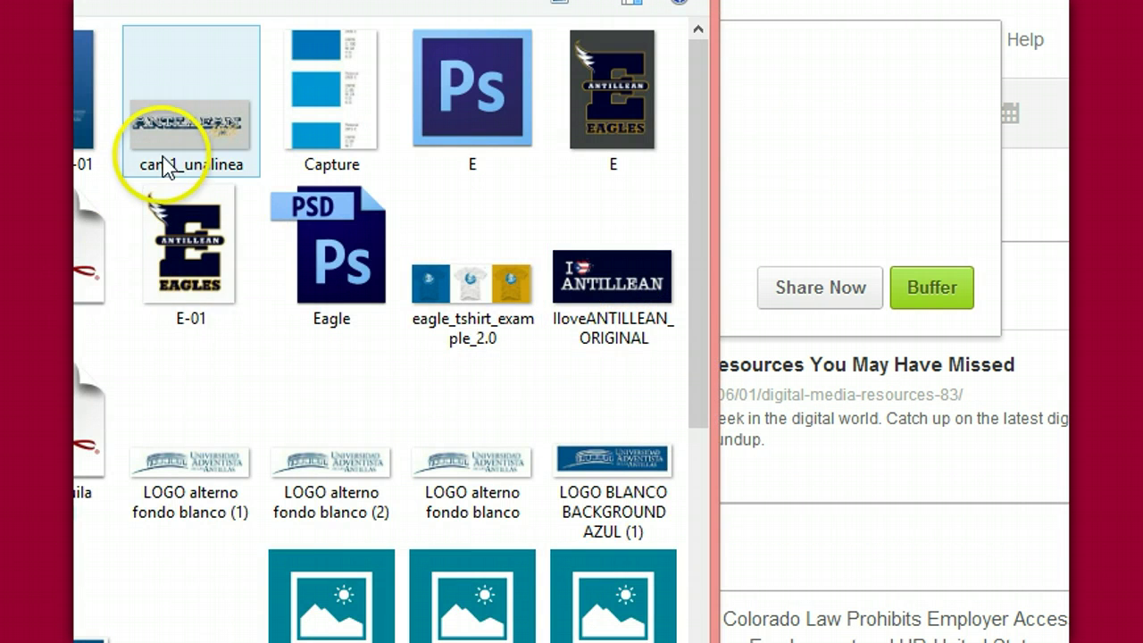
Attach the E-01 image and type 'Text.' in the new post
{"action": "left_click", "coordinate": [207, 273]}
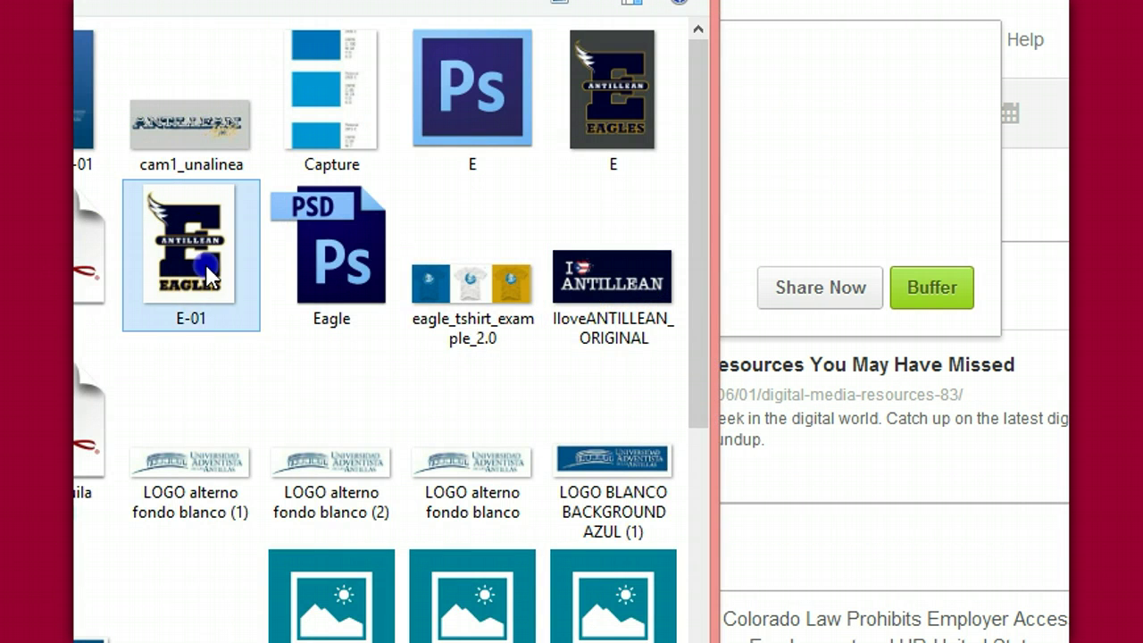
{"action": "double_click", "coordinate": [207, 272]}
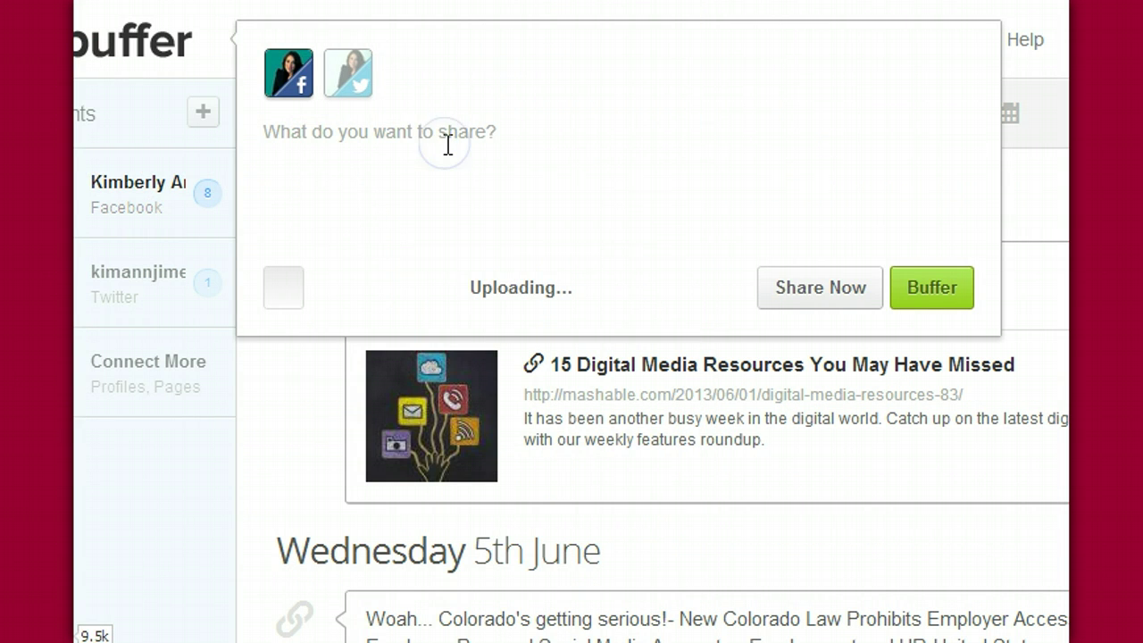
{"action": "type", "text": "Text."}
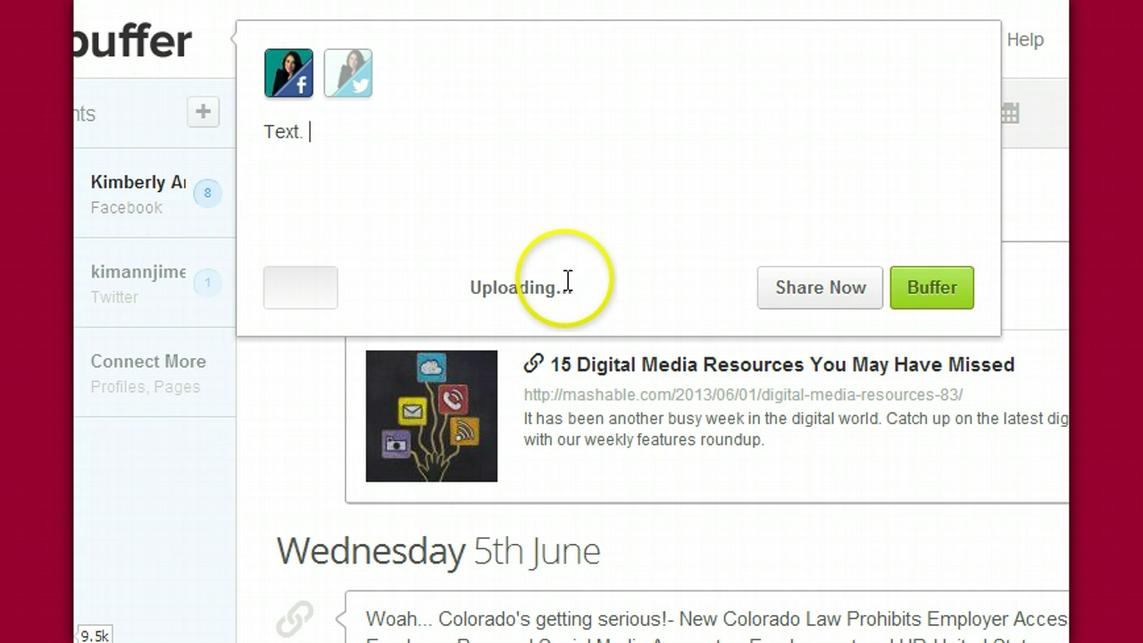
Add the post to the Facebook queue, close the composer, and view the Twitter queue
{"action": "left_click", "coordinate": [925, 284]}
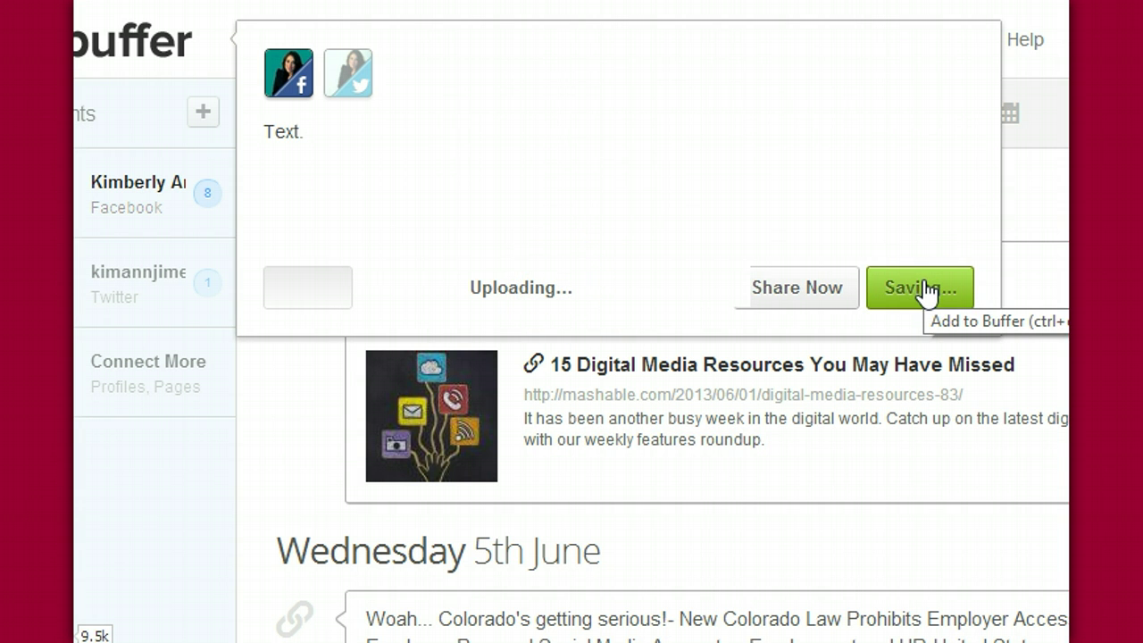
{"action": "left_click", "coordinate": [928, 288]}
{"action": "left_click", "coordinate": [913, 287]}
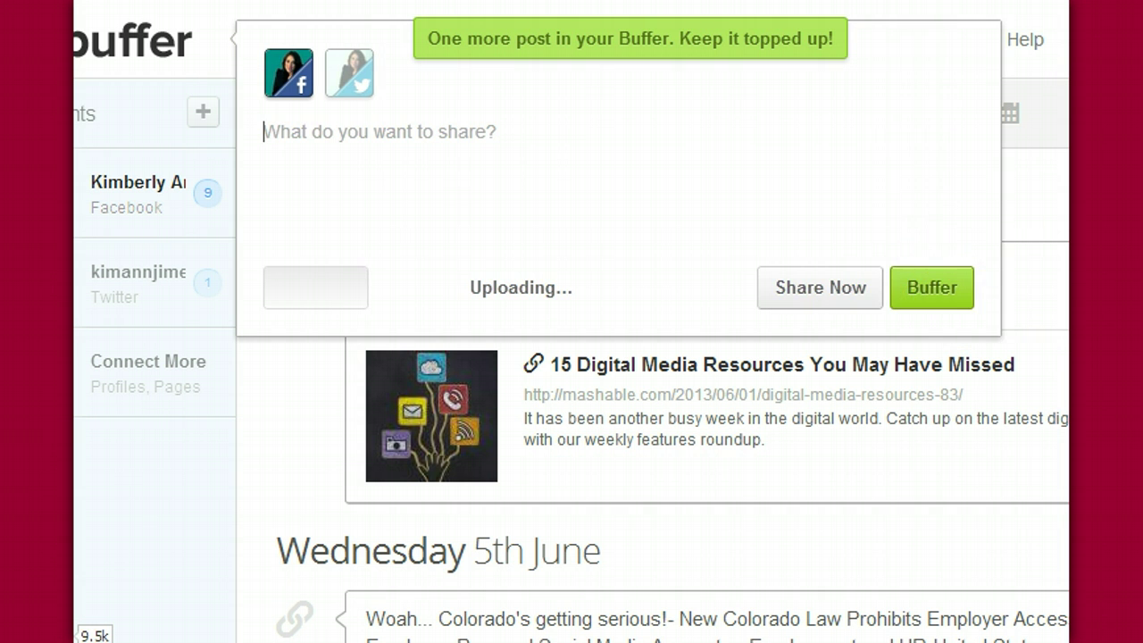
{"action": "left_click", "coordinate": [740, 229]}
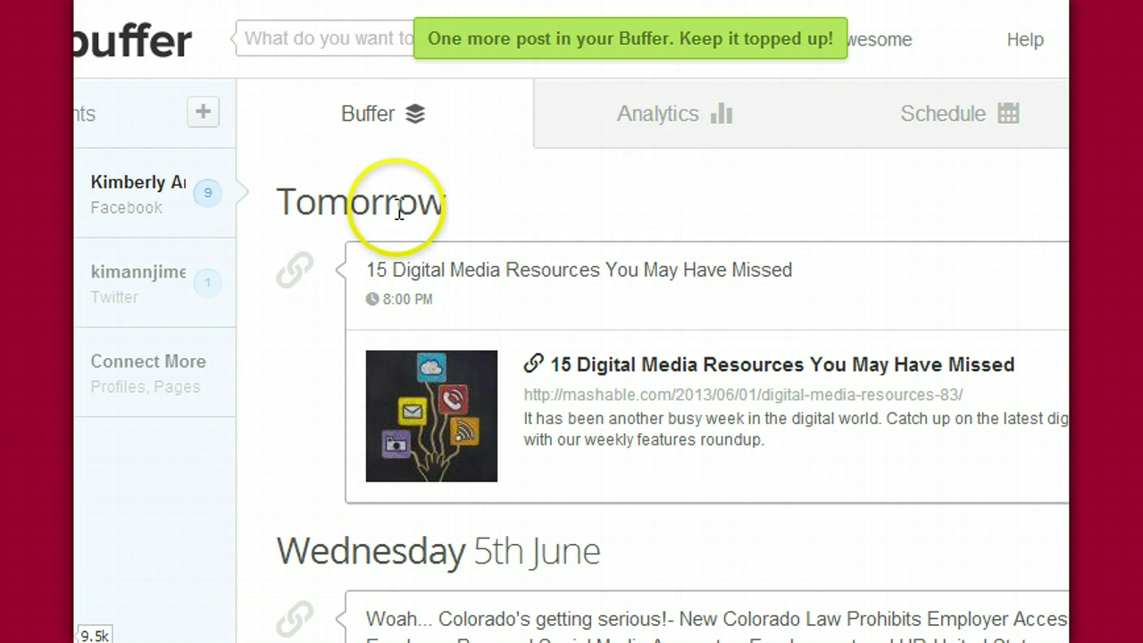
{"action": "left_click", "coordinate": [163, 285]}
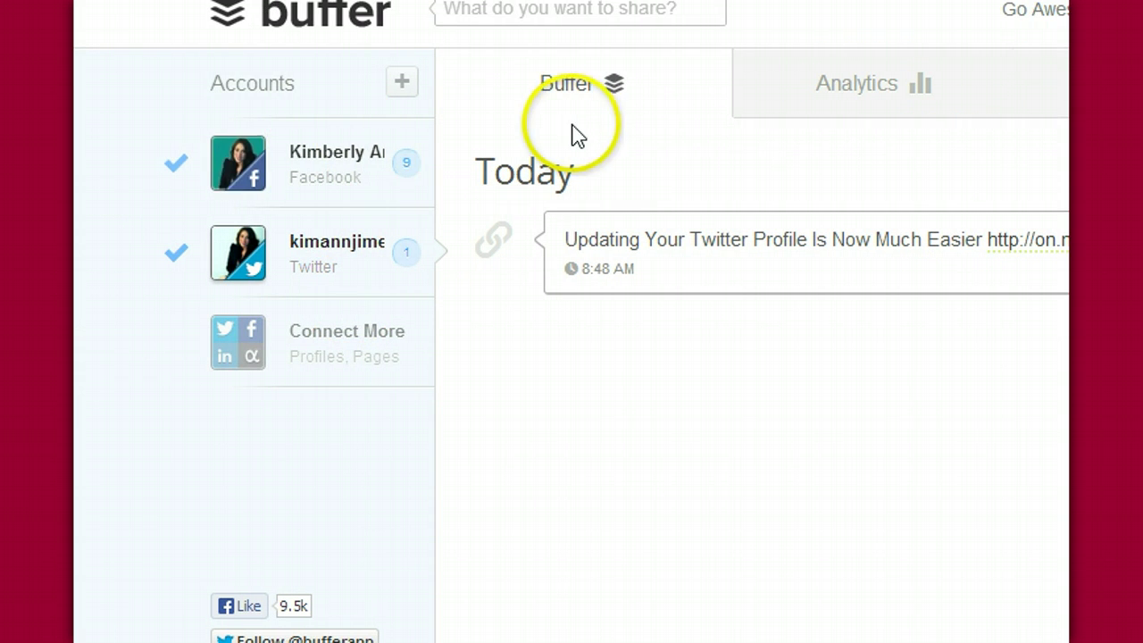
Return to the Facebook queue, led by the 15 Digital Media Resources post at 8:00 PM
{"action": "left_click", "coordinate": [689, 22]}
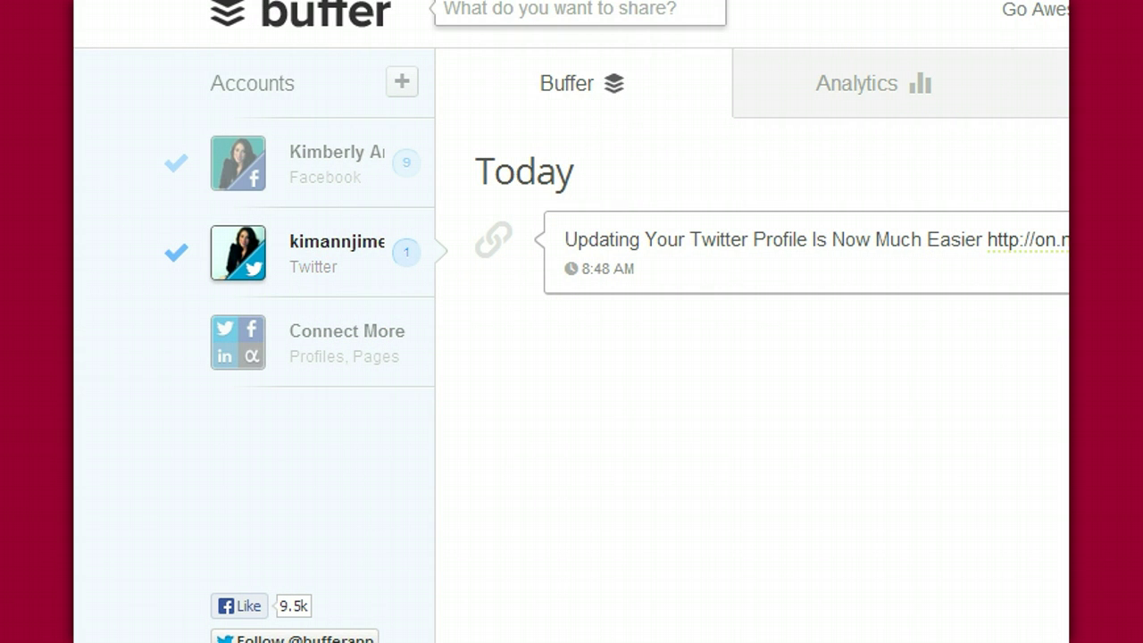
{"action": "left_click", "coordinate": [310, 151]}
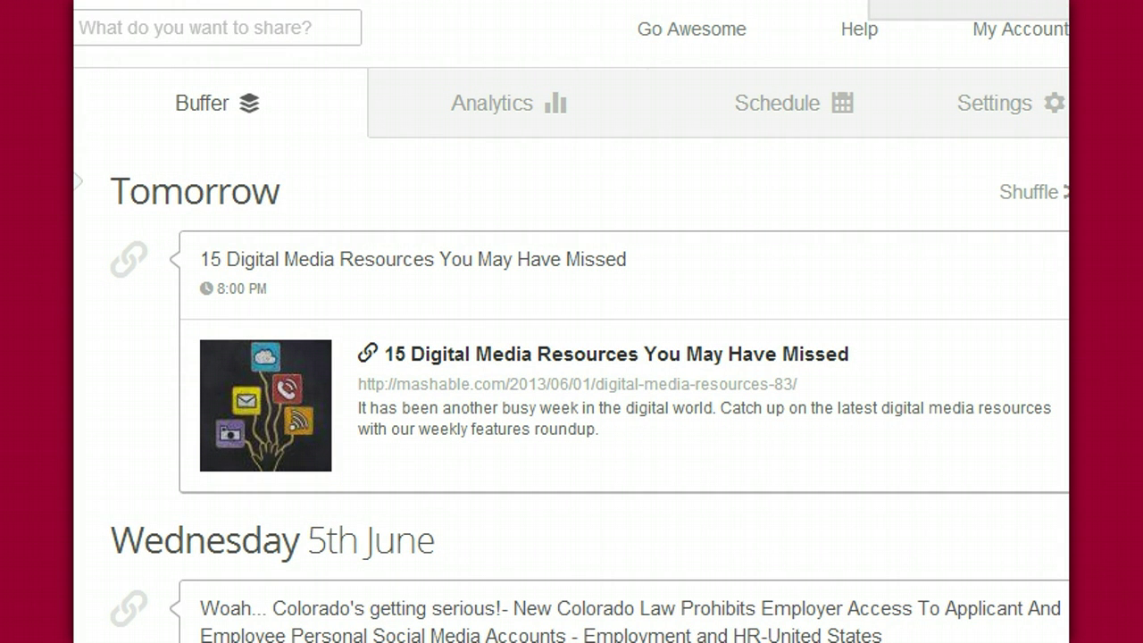
{"action": "double_click", "coordinate": [655, 11]}
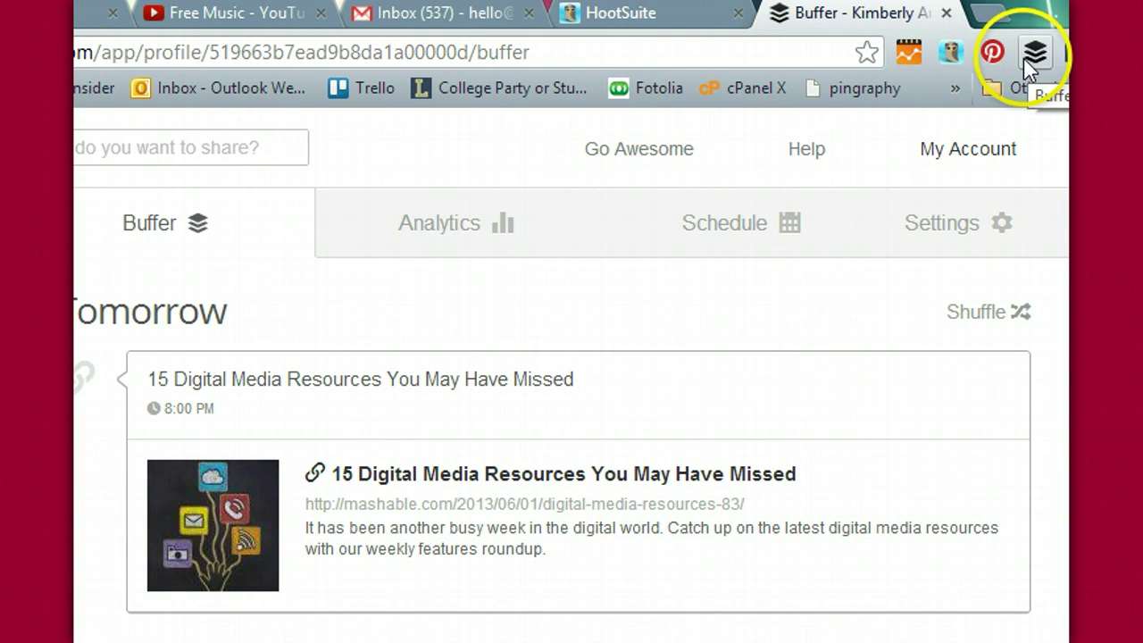
Open Mashable's Twitter threaded-conversations article in a new tab and start a Buffer post from it
{"action": "left_click", "coordinate": [996, 14]}
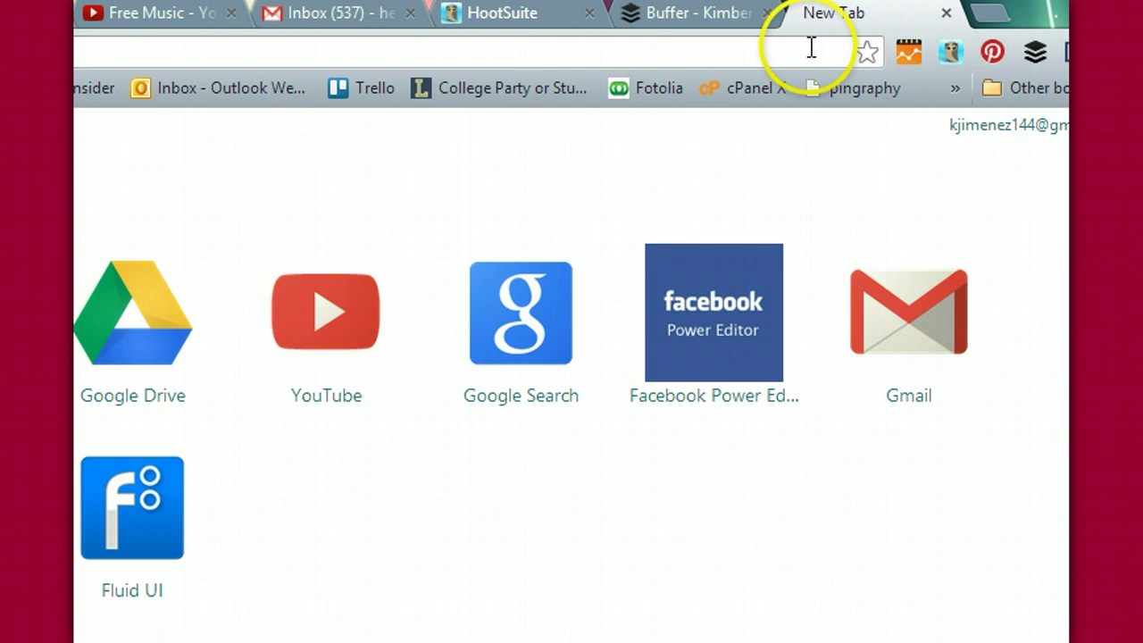
{"action": "type", "text": "mashable"}
{"action": "key", "text": "Return"}
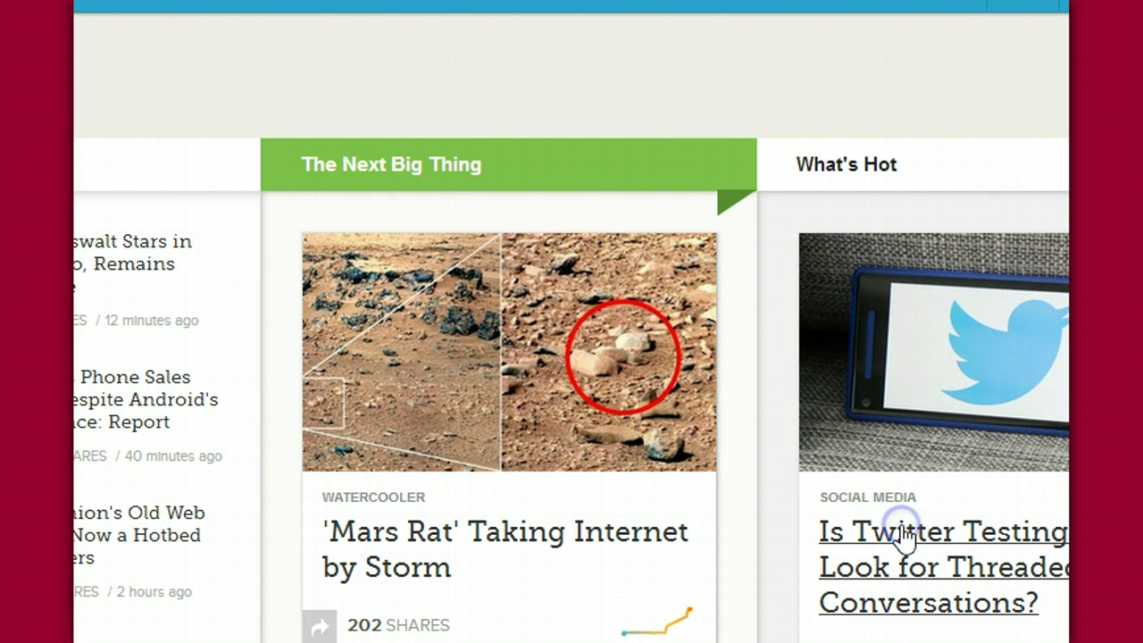
{"action": "left_click", "coordinate": [905, 536]}
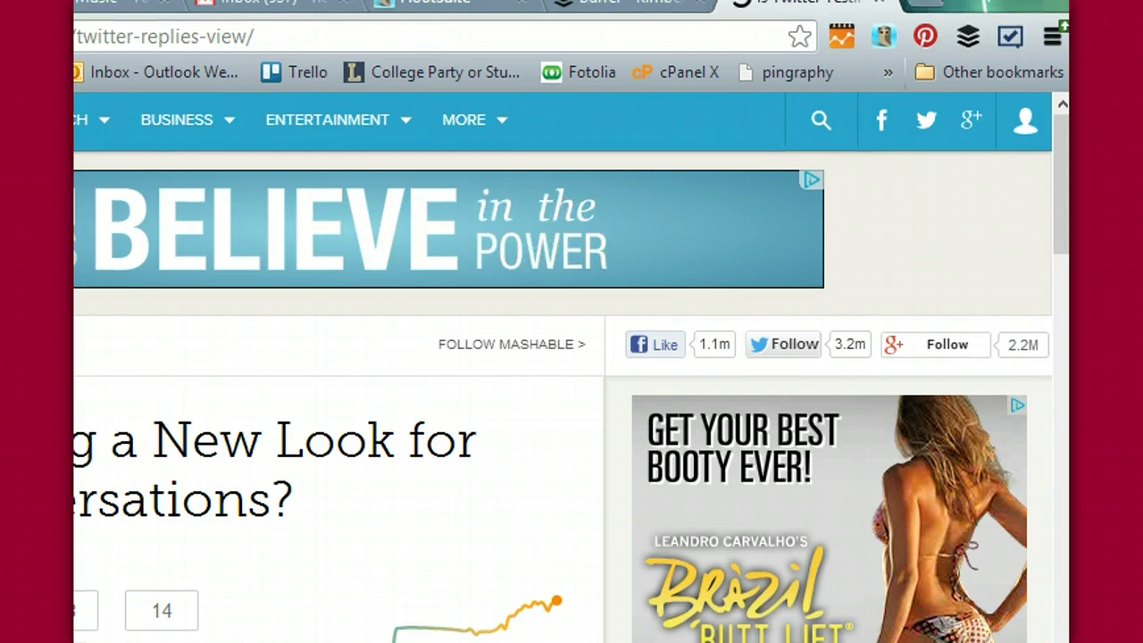
{"action": "left_click", "coordinate": [969, 36]}
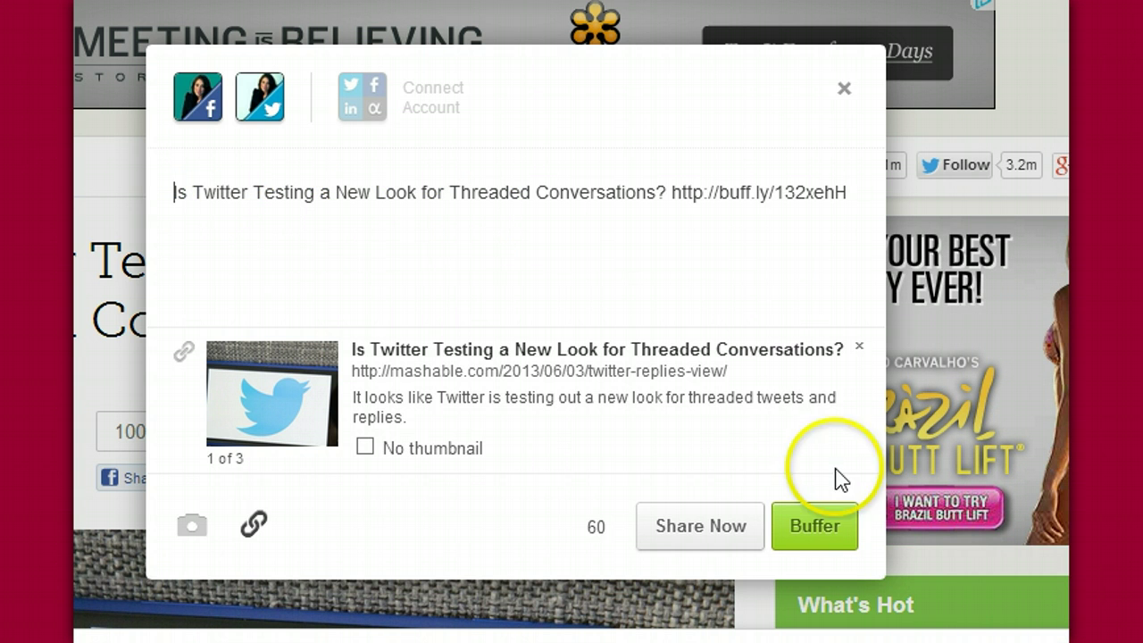
Add the Mashable Twitter threaded conversations article to the Buffer queue from the extension popup
{"action": "left_click", "coordinate": [840, 532]}
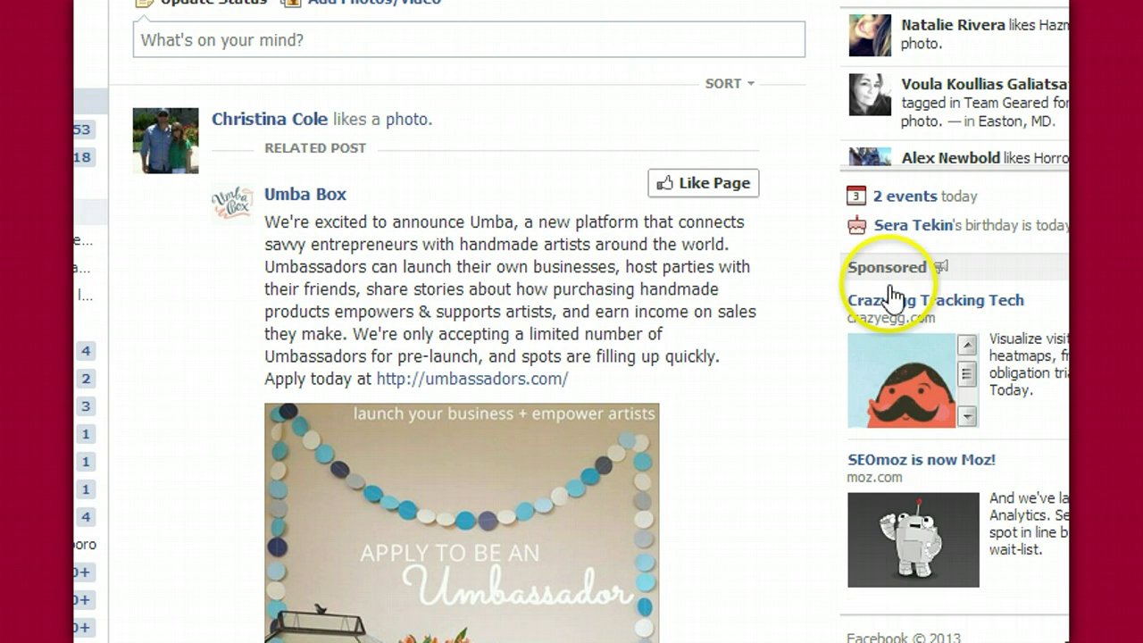
Open the managed Page and start sharing the Good Morning coffee photo post to it
{"action": "left_click", "coordinate": [889, 295]}
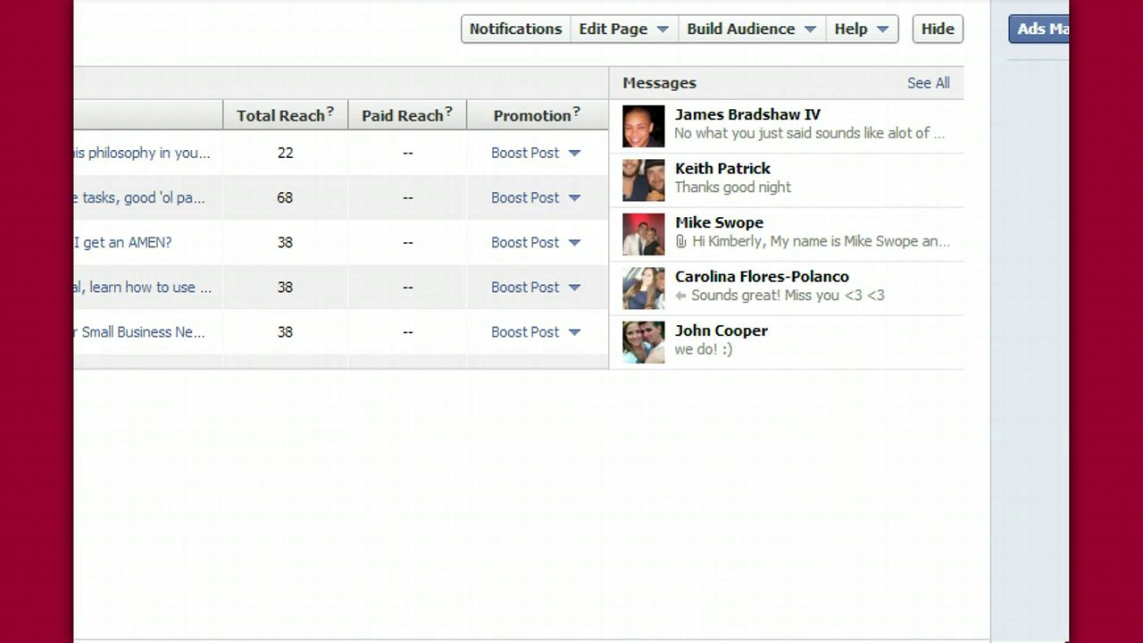
{"action": "scroll", "coordinate": [532, 321], "scroll_direction": "down", "scroll_amount": 8}
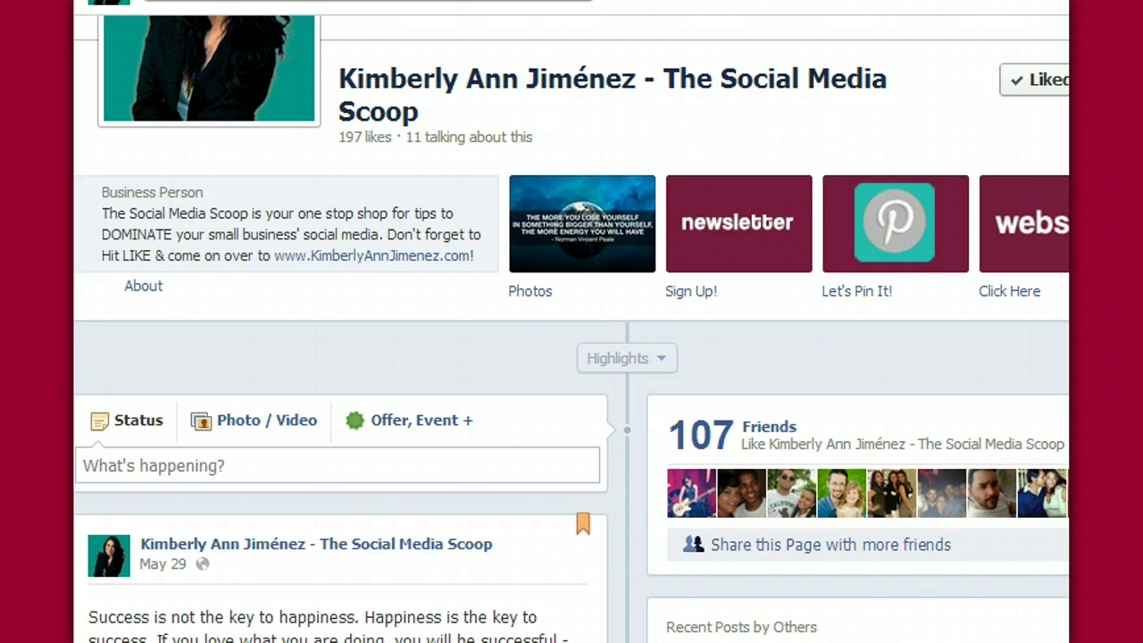
{"action": "scroll", "coordinate": [571, 357], "scroll_direction": "down", "scroll_amount": 9}
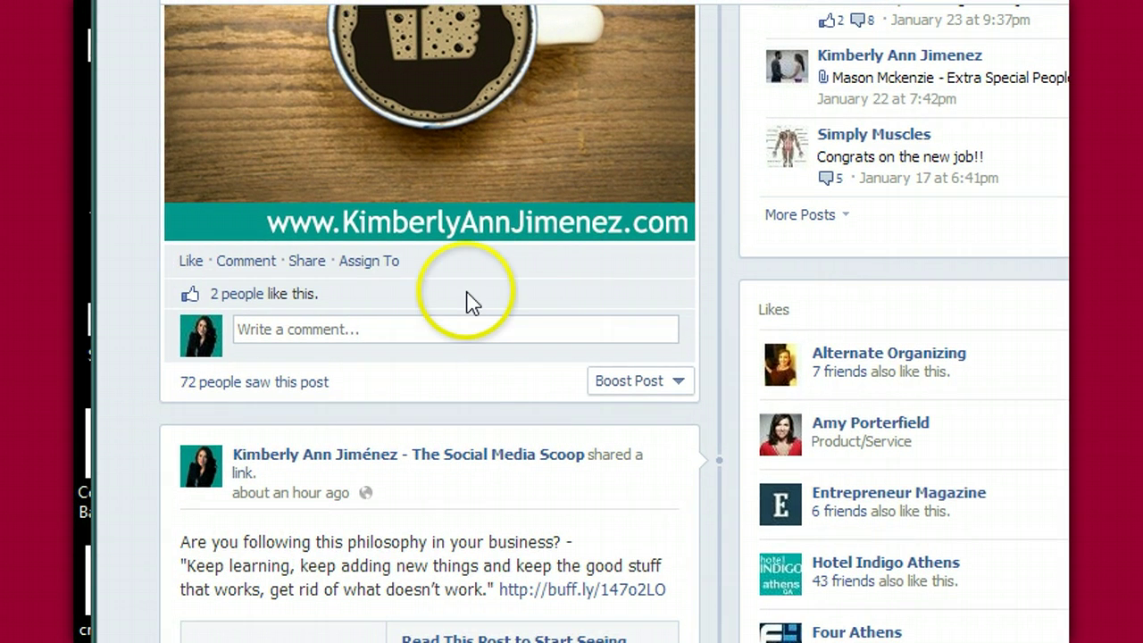
{"action": "left_click", "coordinate": [353, 268]}
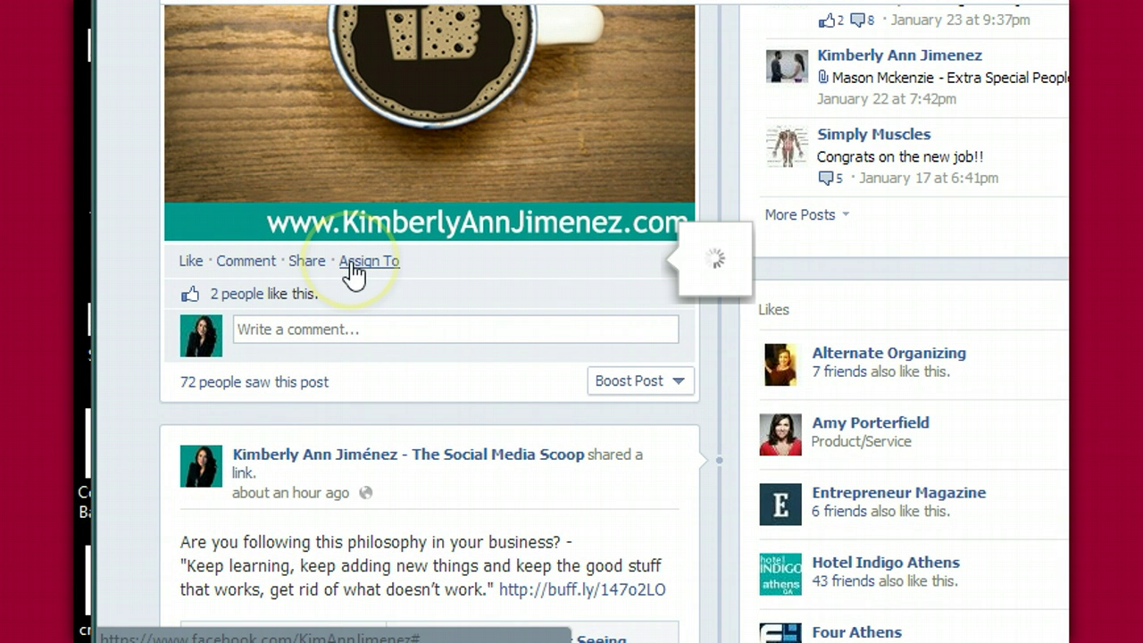
{"action": "left_click", "coordinate": [323, 266]}
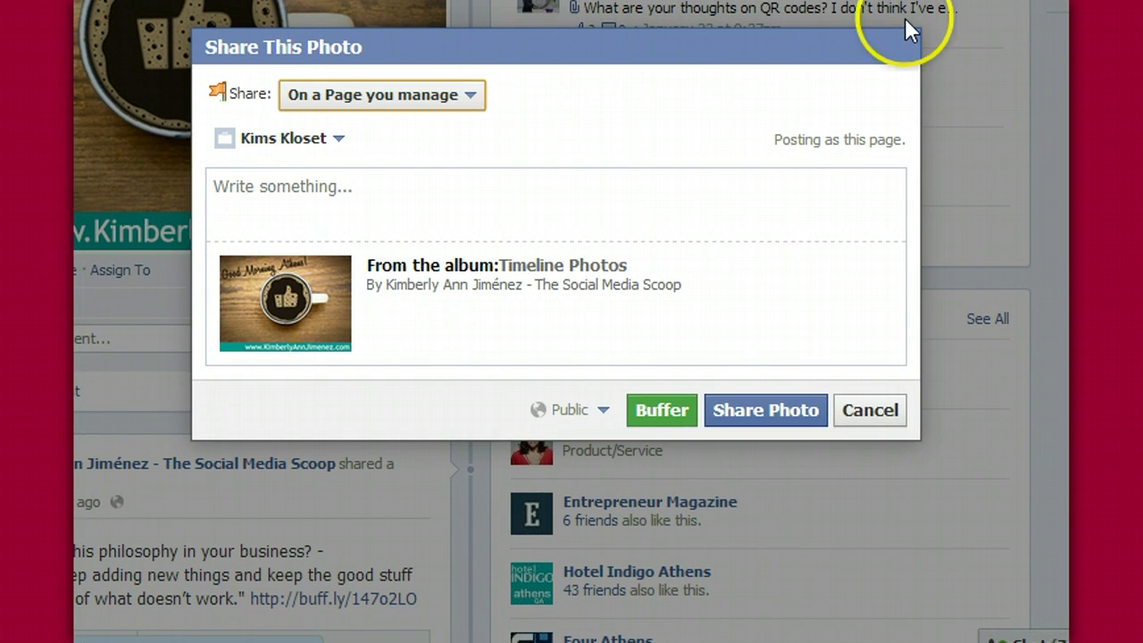
{"action": "left_click", "coordinate": [648, 412]}
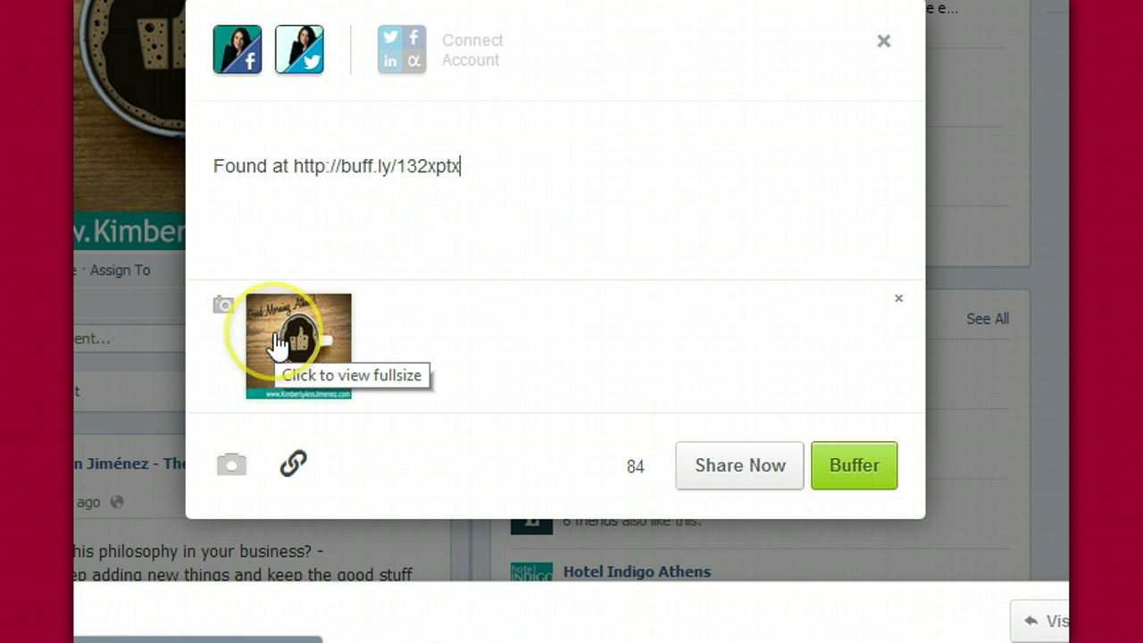
{"action": "left_click", "coordinate": [886, 44]}
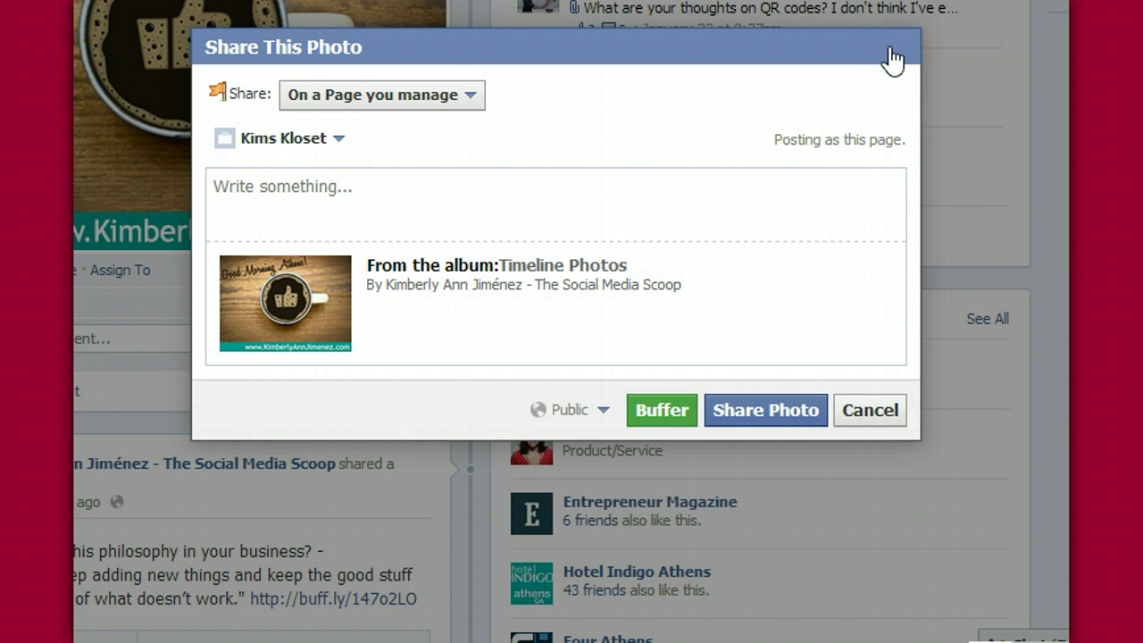